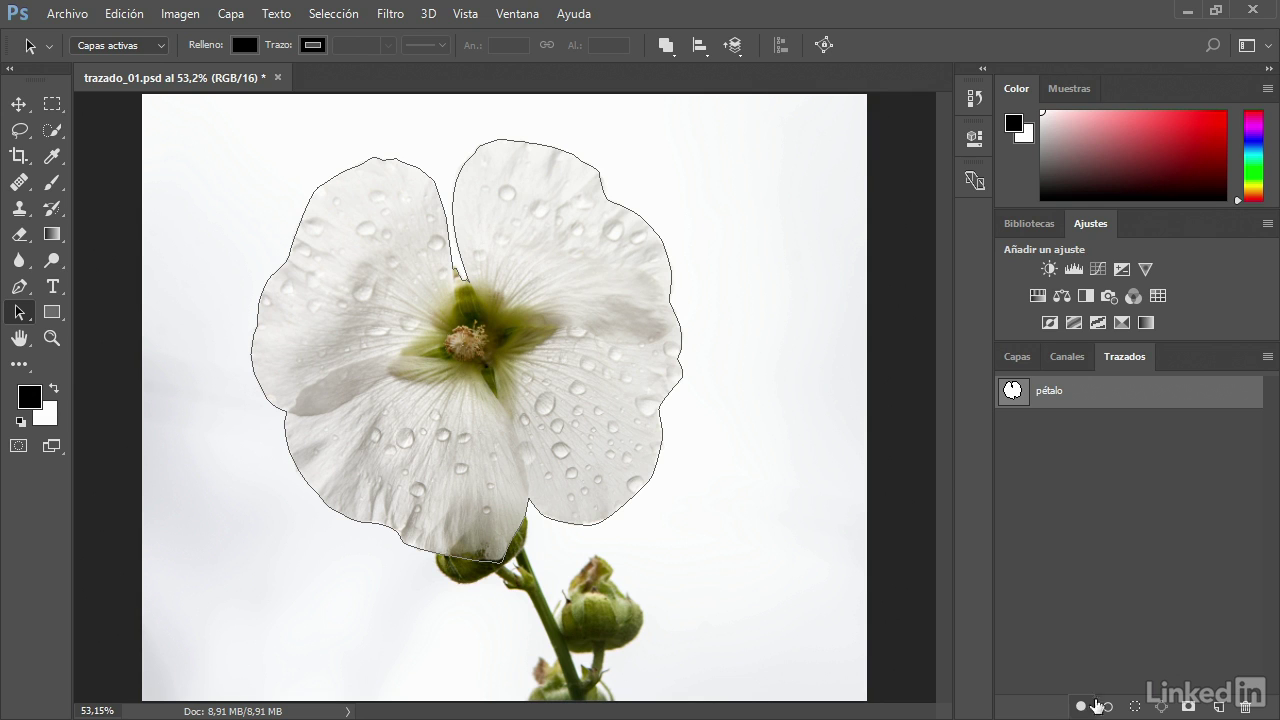
Create a new layer and fill the pétalo path on it with the black foreground color
left_click(1016, 356)
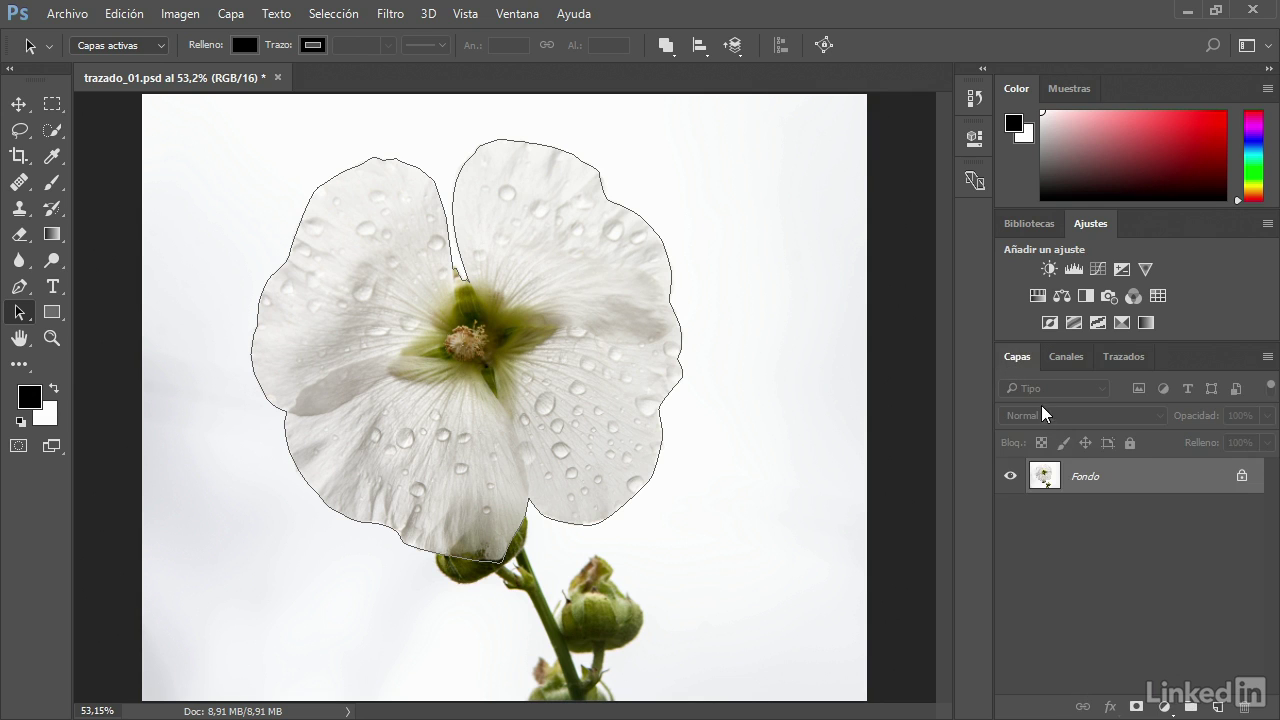
left_click(1217, 707)
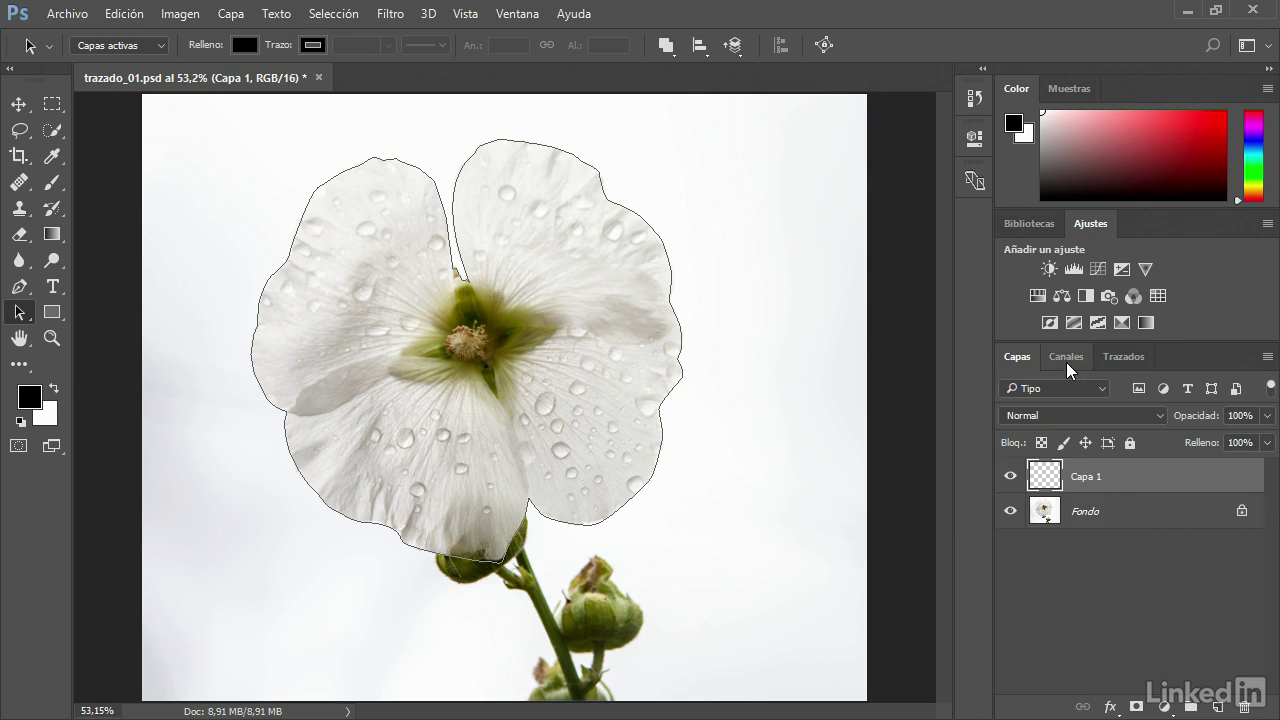
left_click(1140, 356)
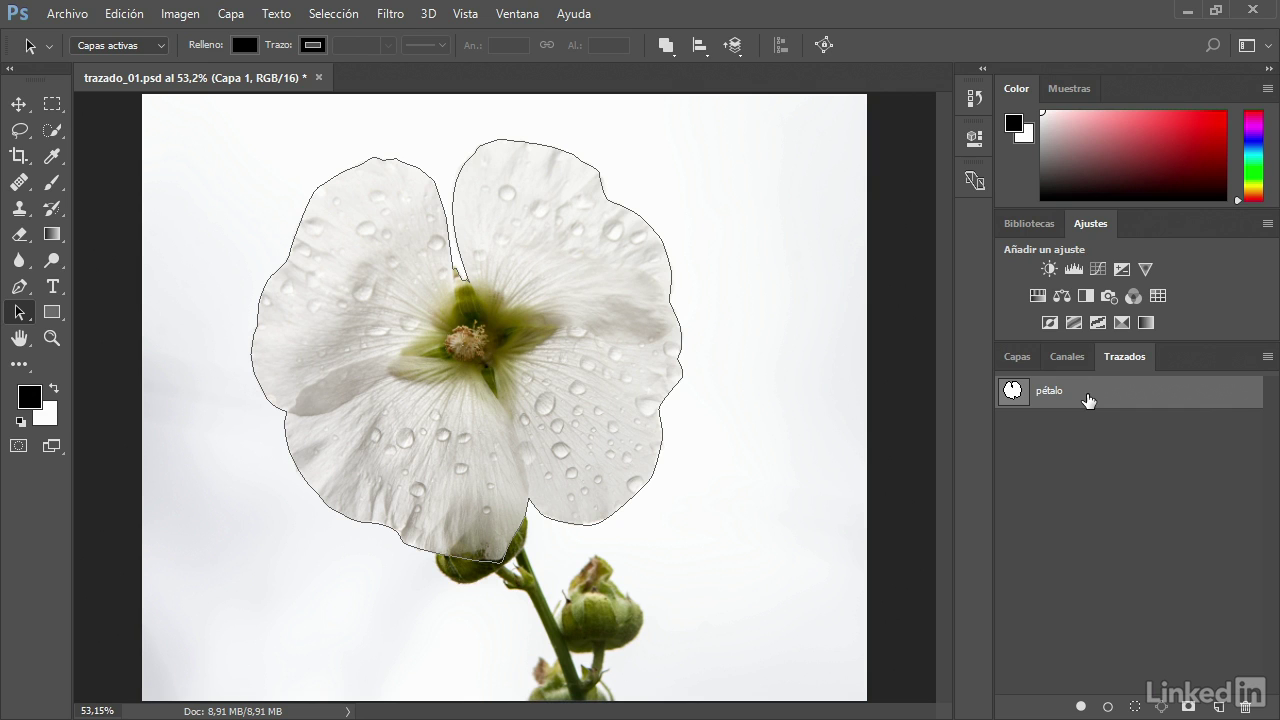
left_click_drag(1088, 400, 1078, 707)
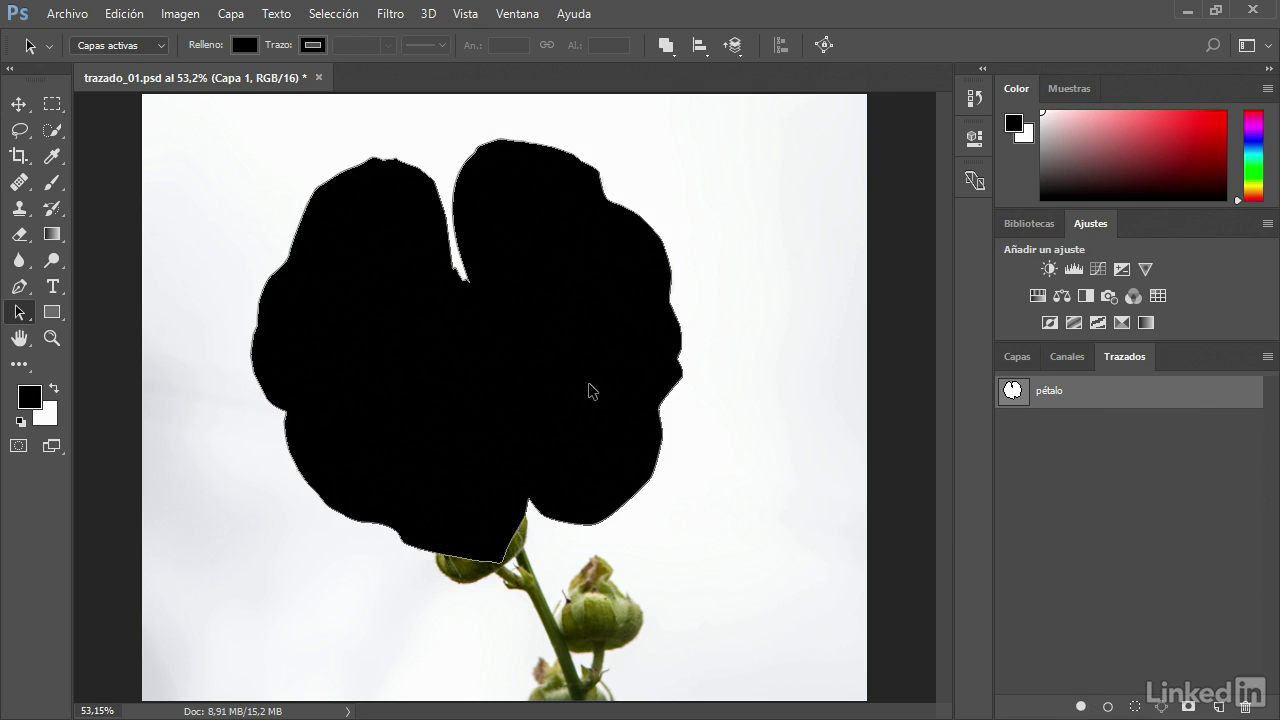
Deselect the pétalo path and toggle the visibility of Capa 1 to examine the black fill over the flower
left_click(1016, 360)
left_click(1104, 551)
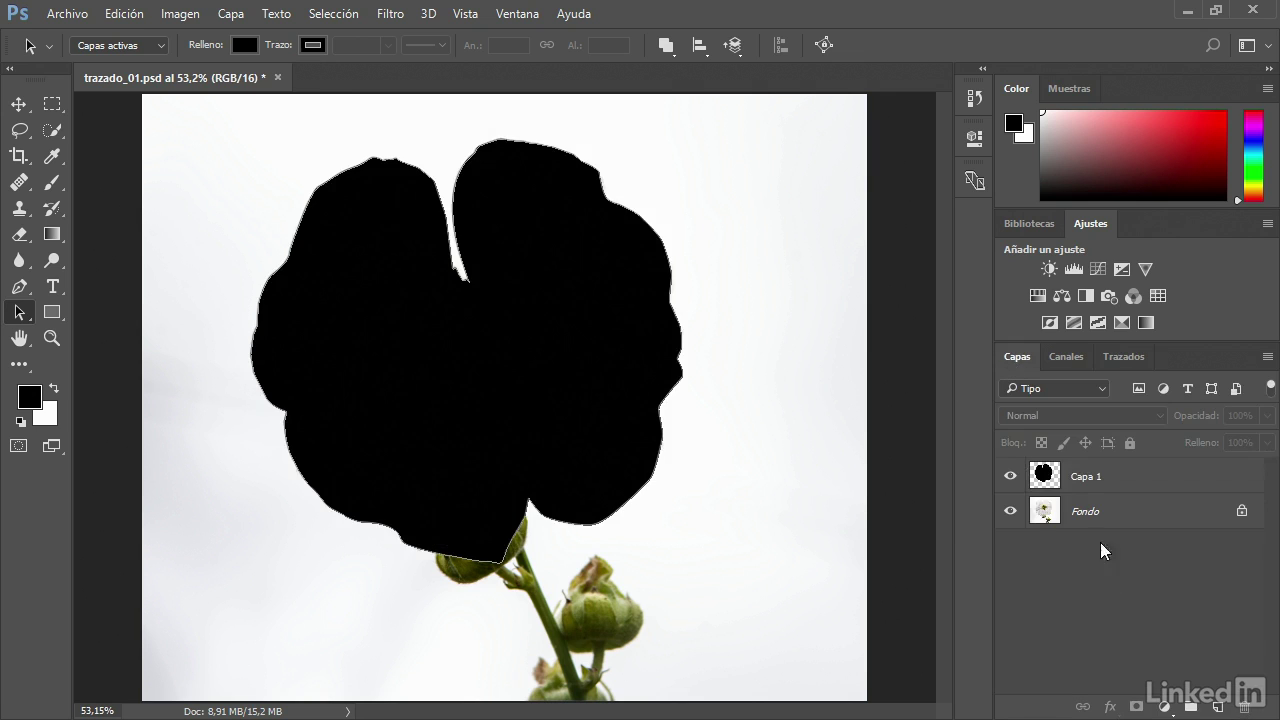
left_click(1010, 476)
left_click(1010, 476)
left_click(1130, 358)
left_click(1103, 524)
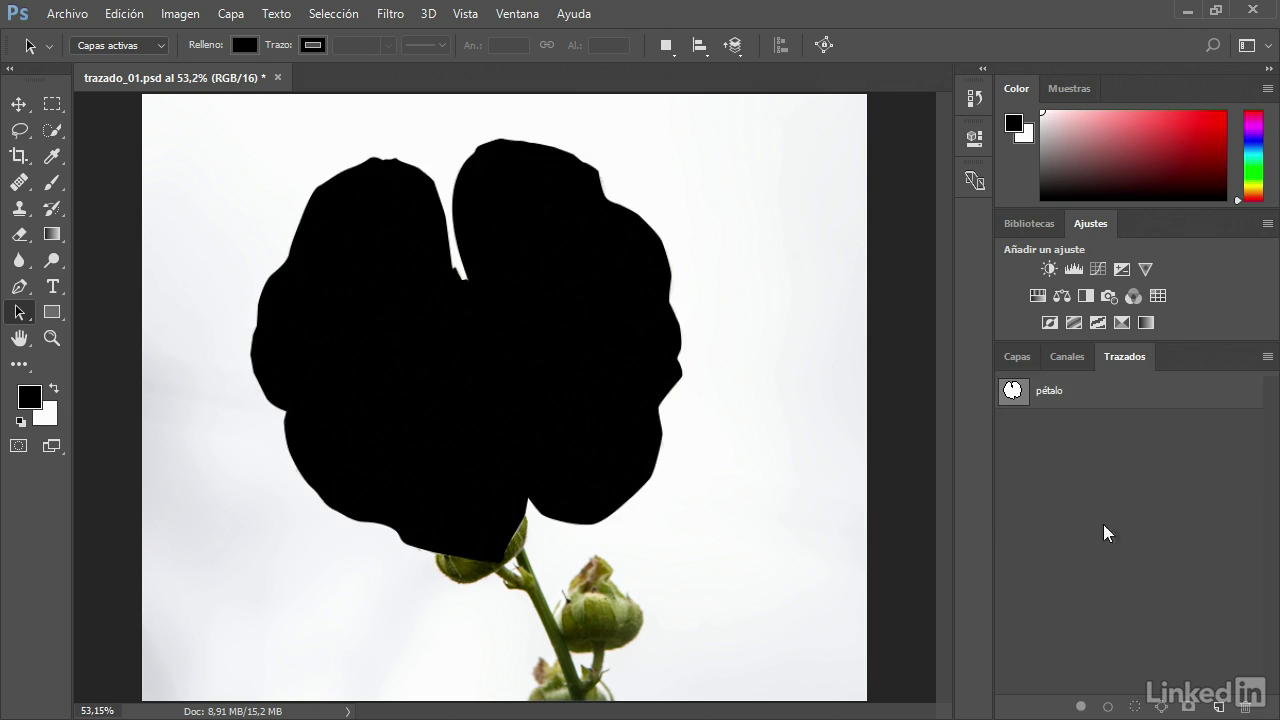
left_click(1010, 357)
left_click(1011, 478)
left_click(1010, 477)
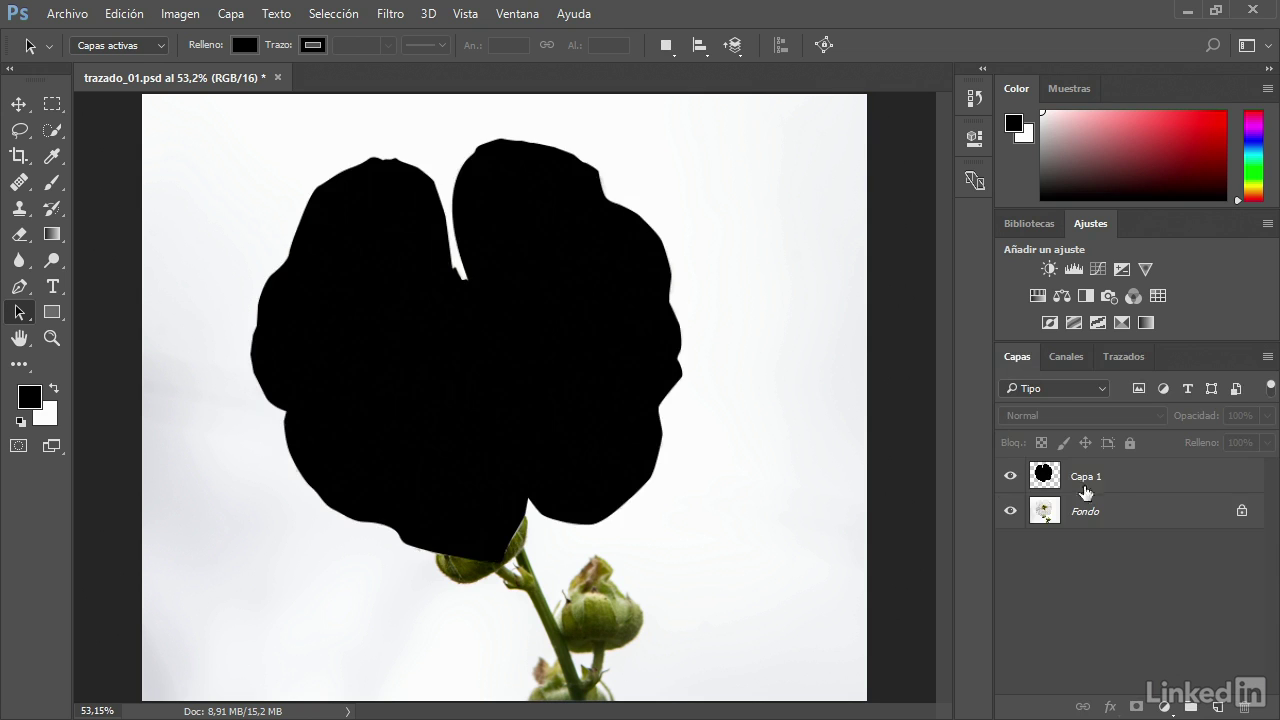
Delete the black-filled Capa 1 and create a new empty layer above Fondo
left_click(1122, 486)
key("ctrl+e")
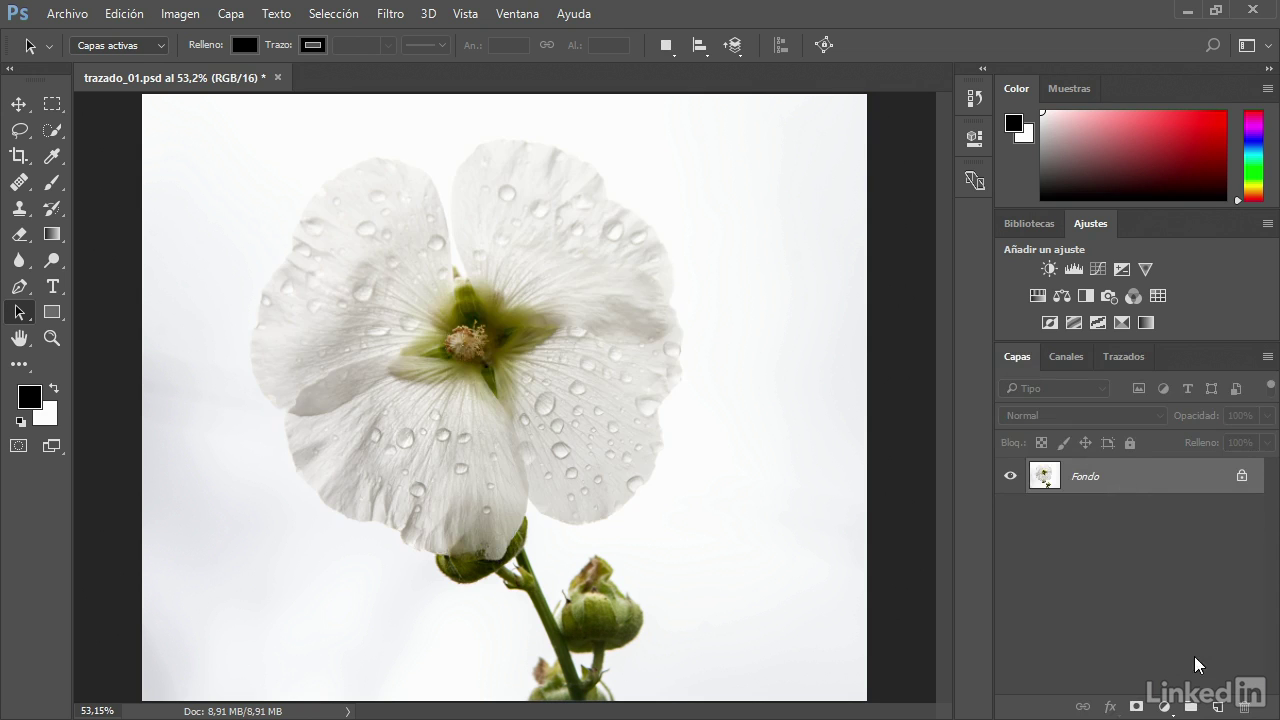
left_click(1217, 707)
Fill the pétalo path on the new layer with a custom dark red, in Normal mode at 100% opacity
left_click(1116, 360)
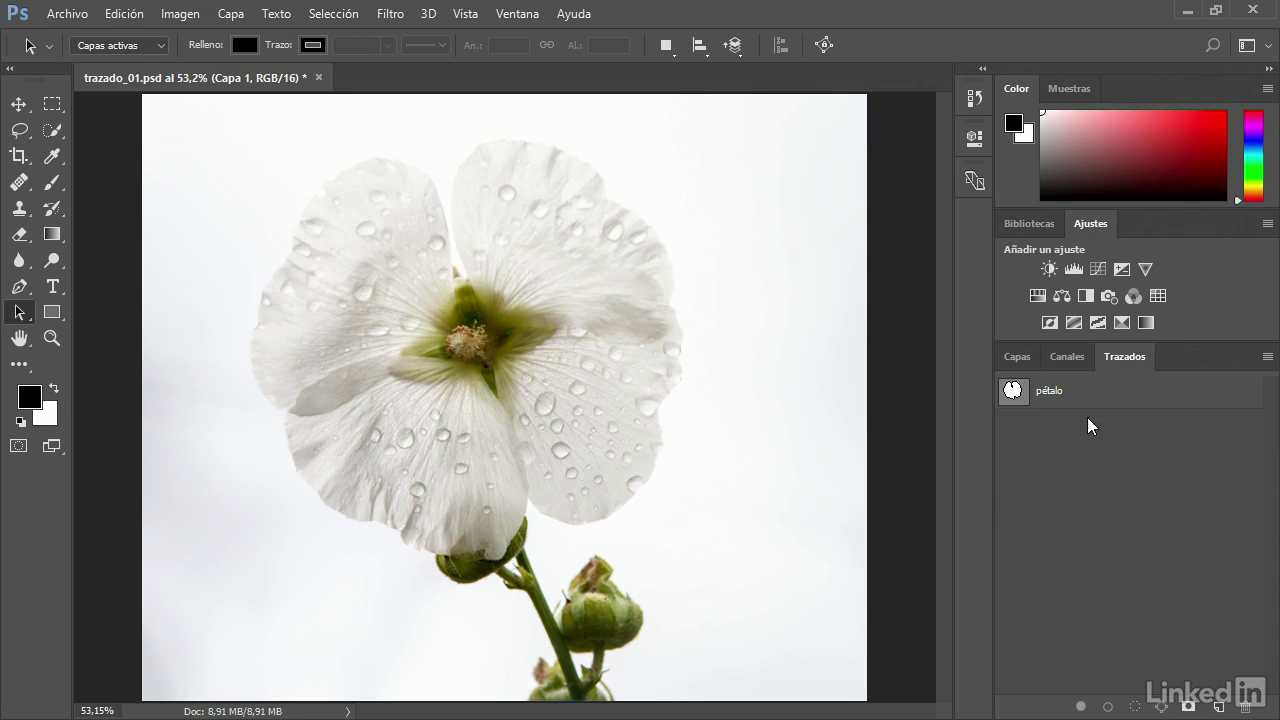
left_click_drag(1055, 391, 1081, 706)
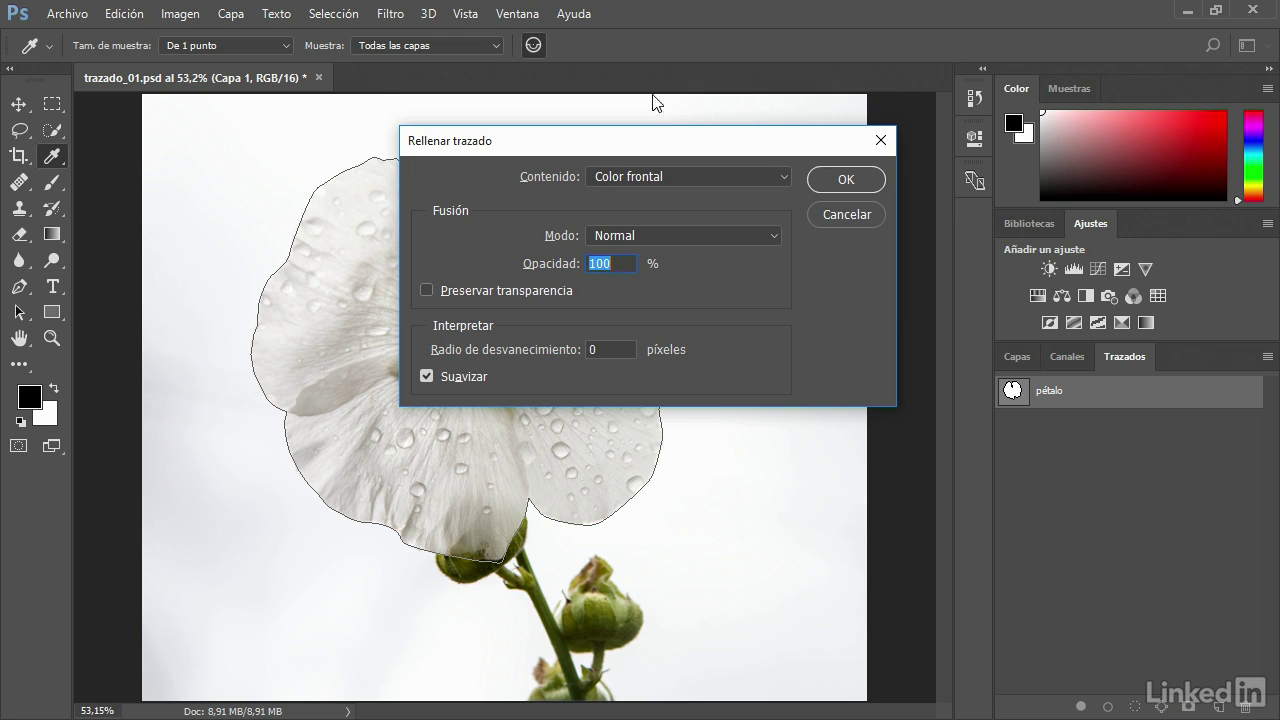
left_click(745, 182)
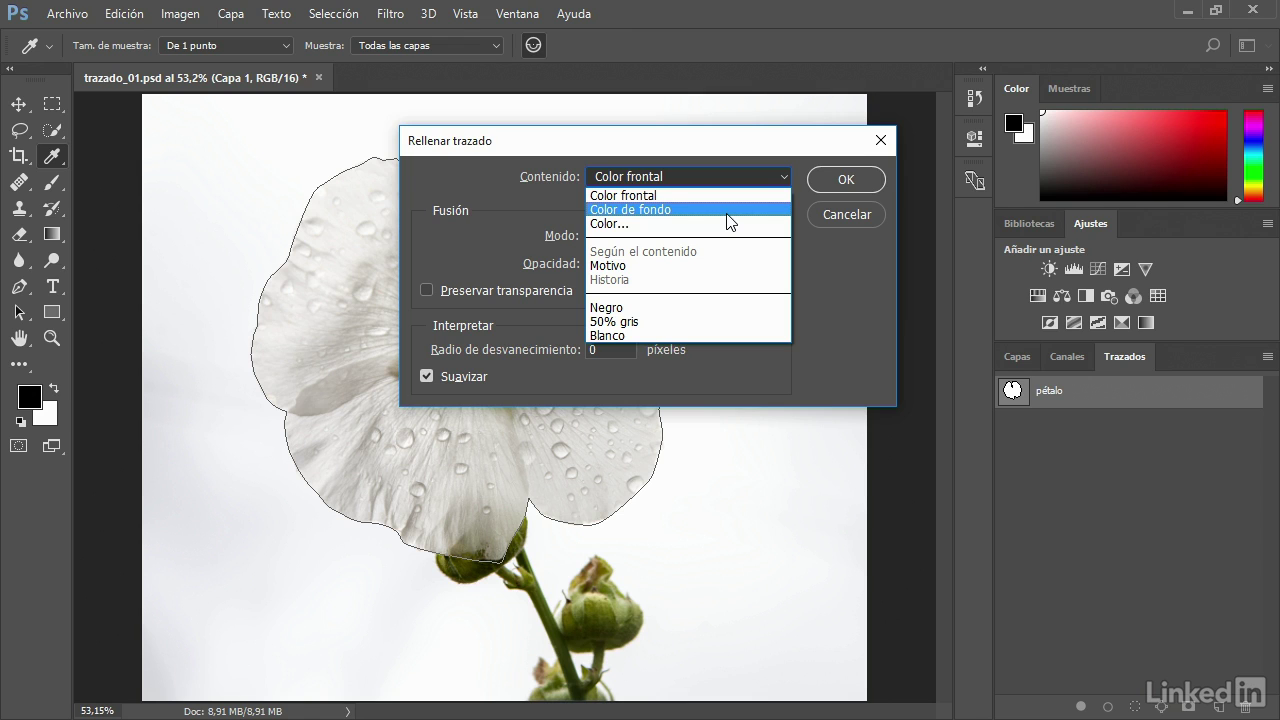
left_click(727, 266)
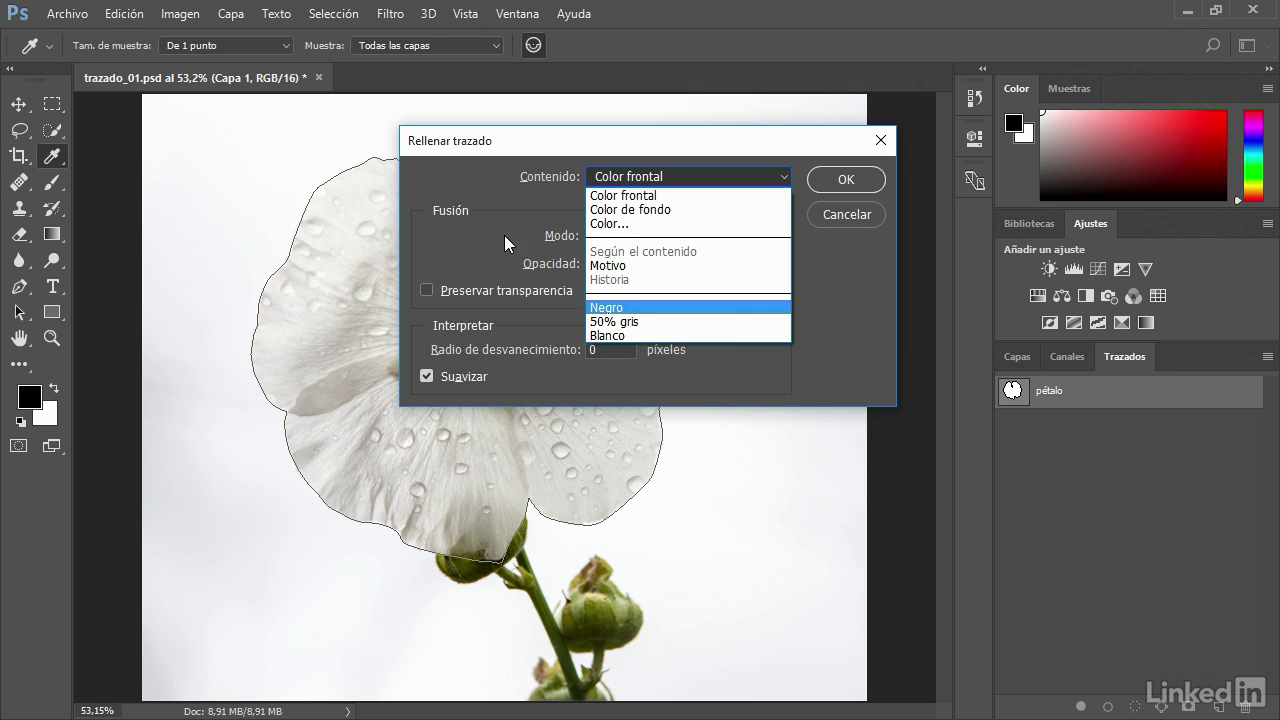
left_click(662, 224)
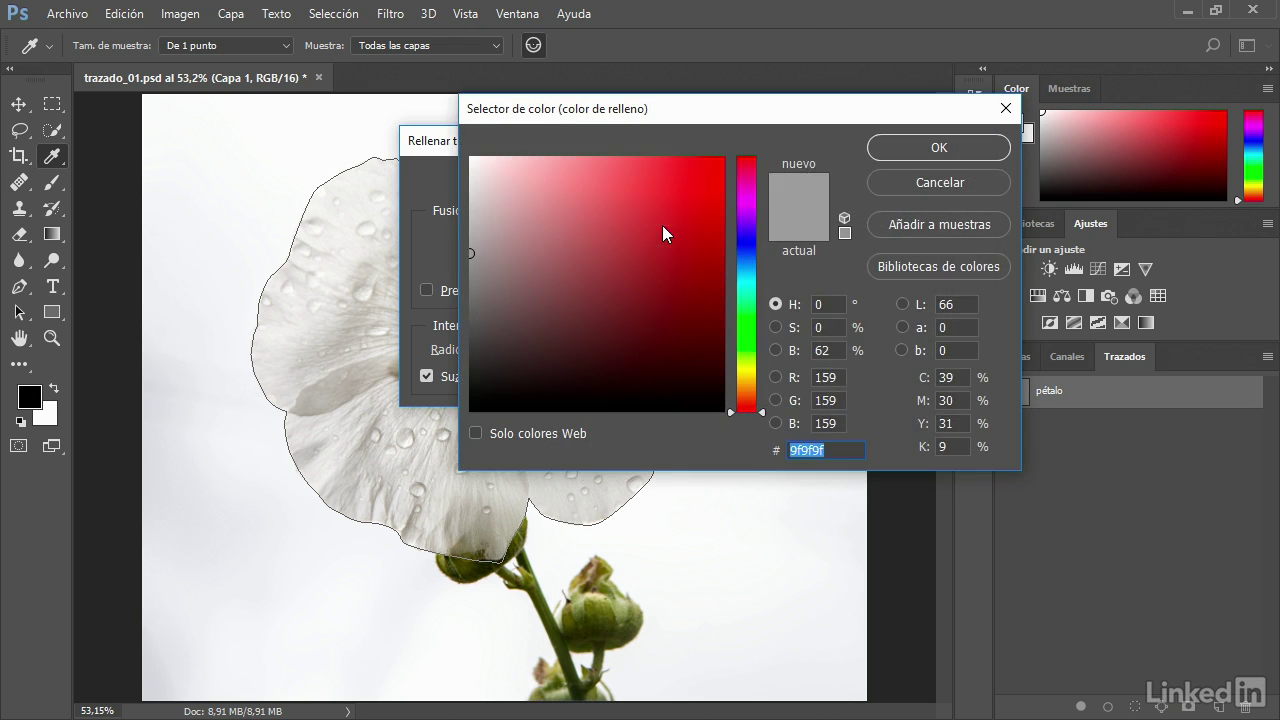
left_click(651, 289)
left_click(683, 266)
left_click(950, 147)
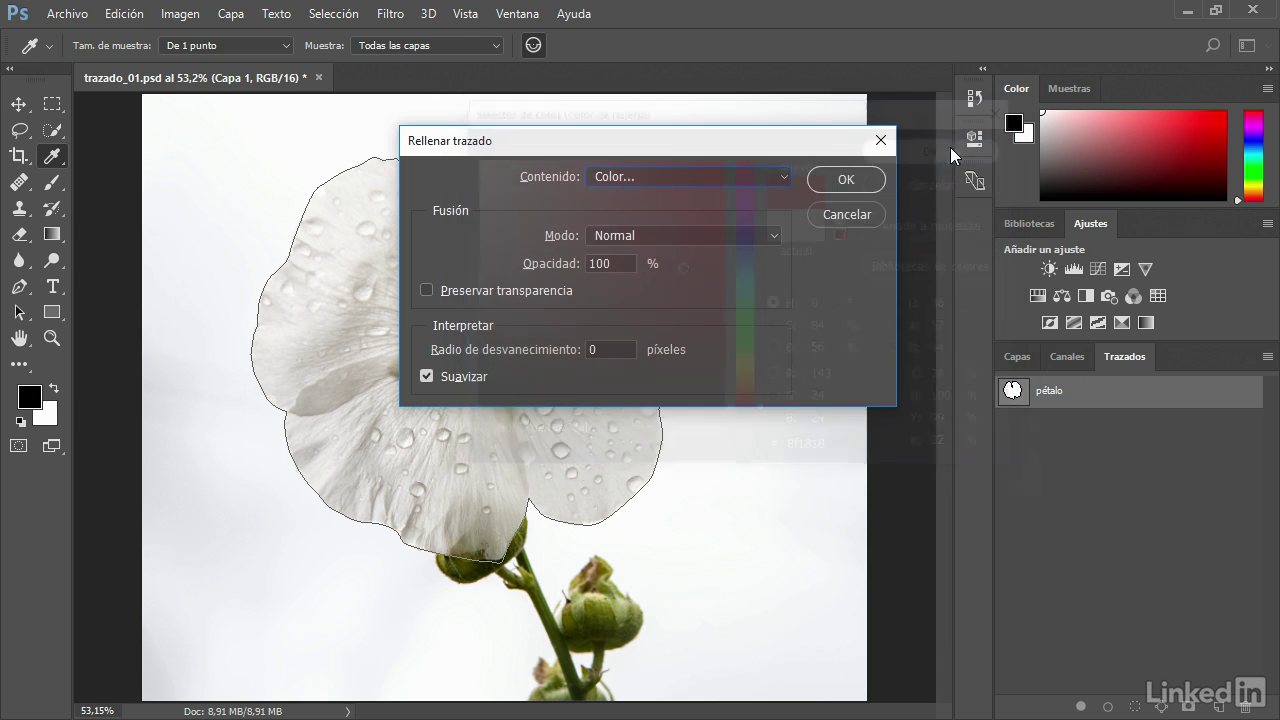
left_click(852, 174)
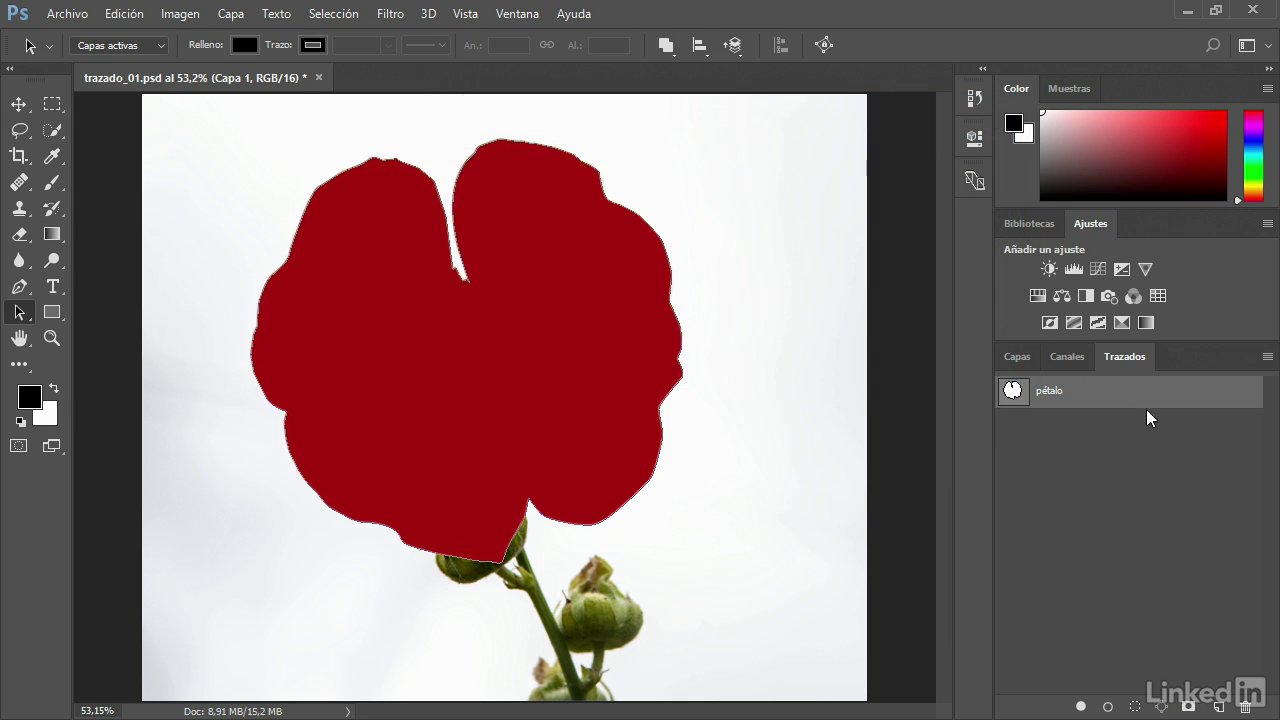
Set the red layer's blending mode to Color and deselect the pétalo path
left_click(1015, 361)
left_click(1068, 416)
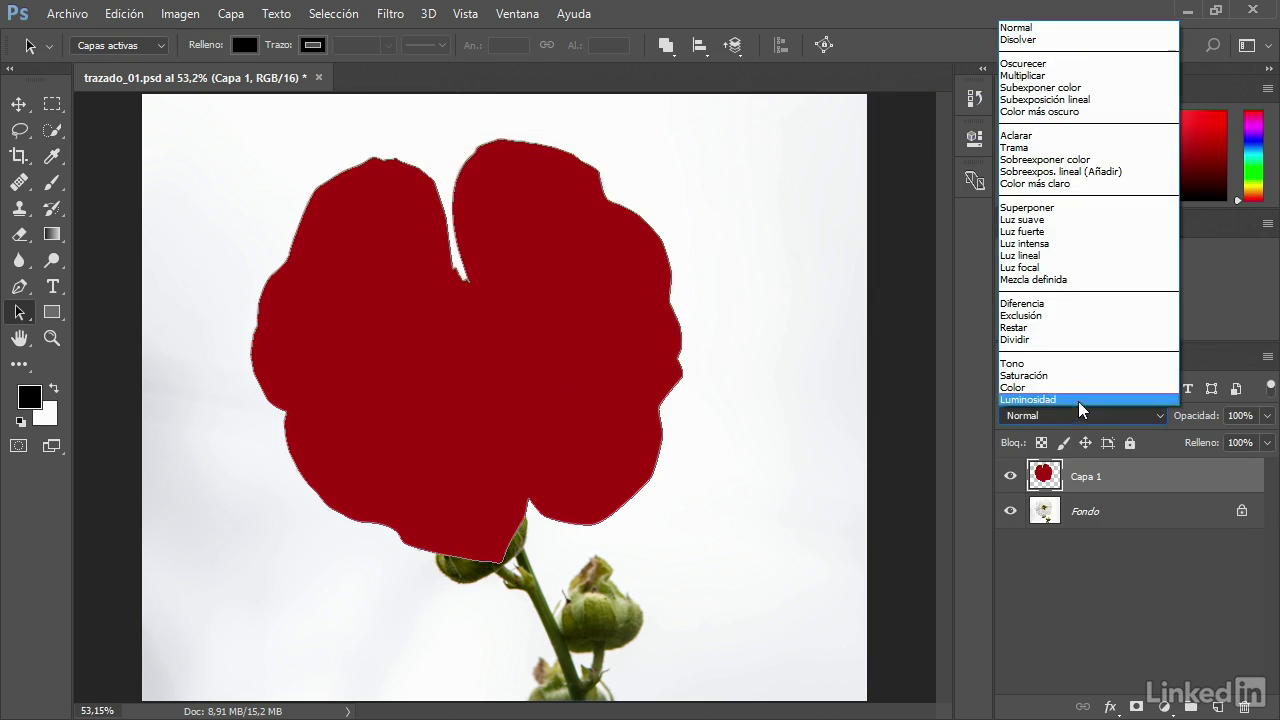
left_click(1075, 388)
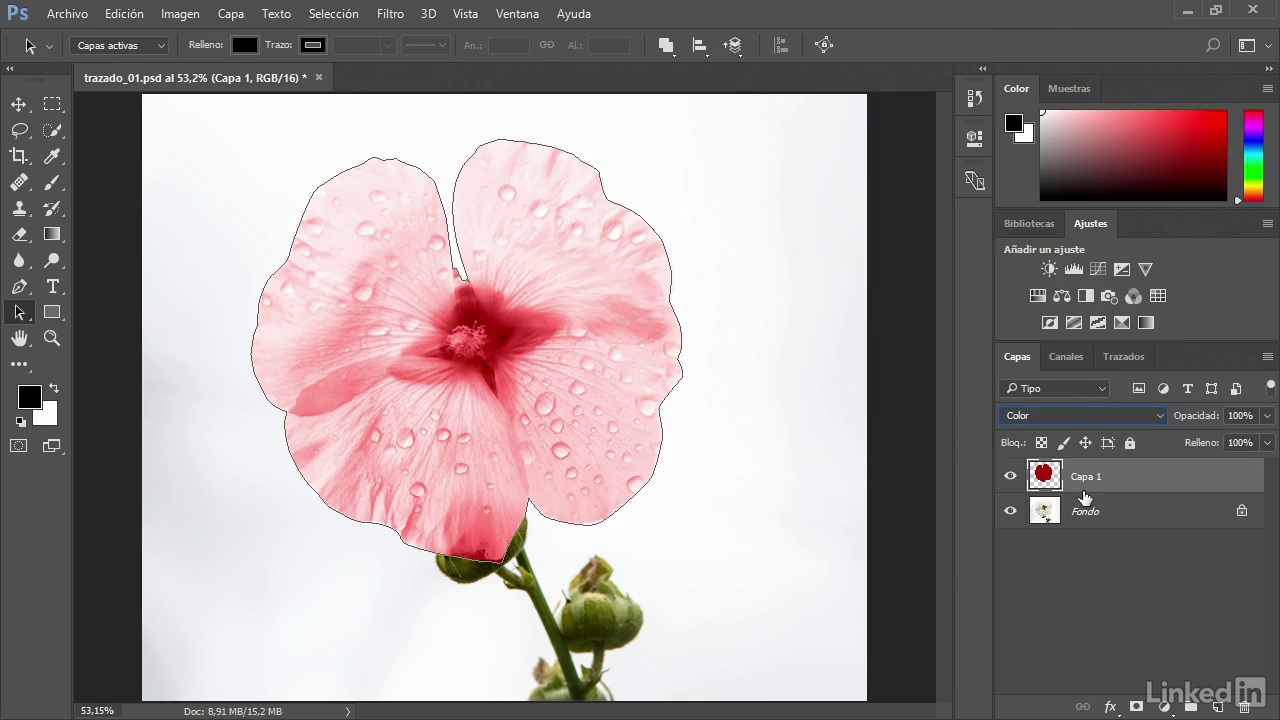
left_click(1120, 356)
left_click(1118, 554)
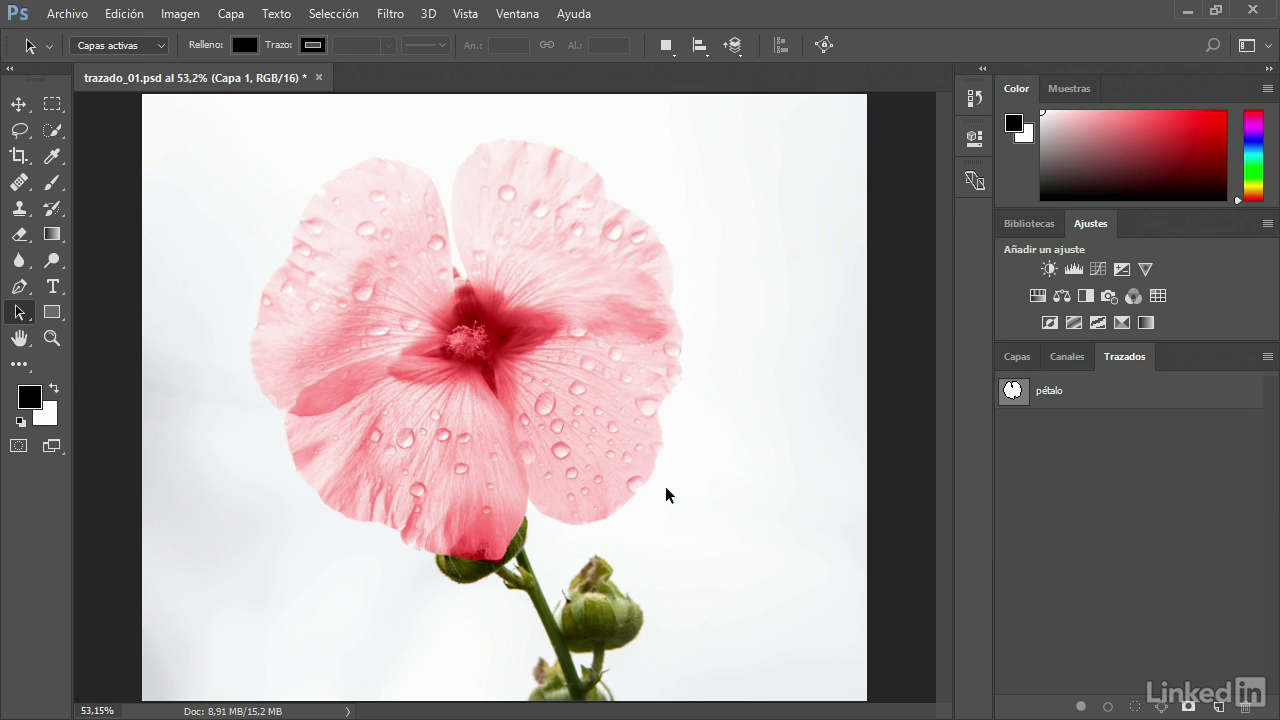
Delete the red Color-blended layer and add a fresh empty layer above Fondo
left_click(1016, 357)
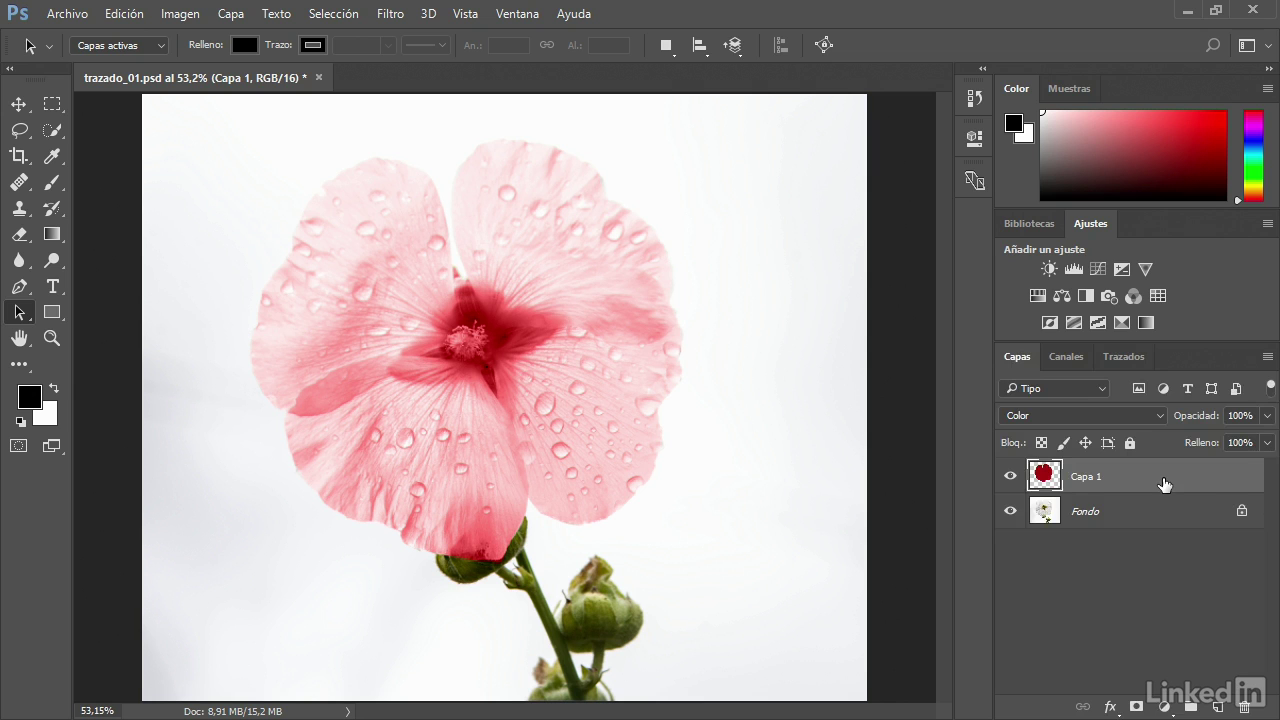
left_click_drag(1165, 484, 1244, 707)
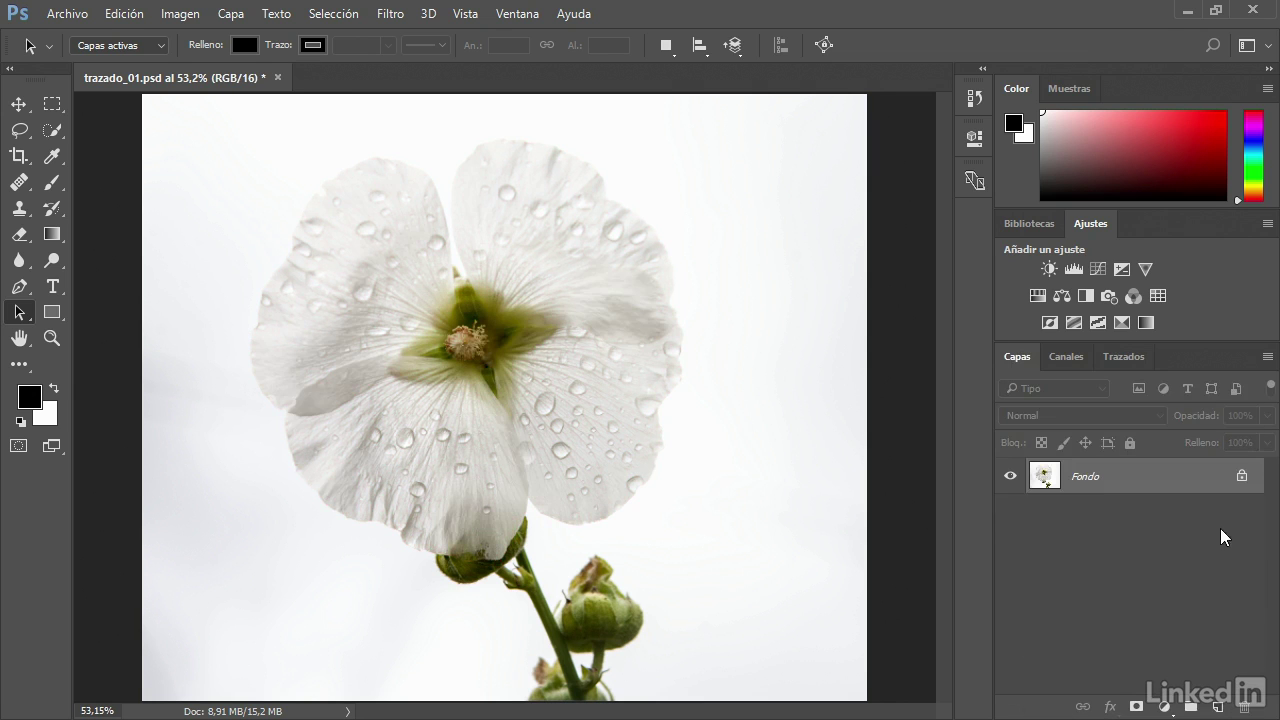
left_click(1218, 707)
Stroke the pétalo path on the empty layer with a thin black line, and deselect the path
left_click(1064, 357)
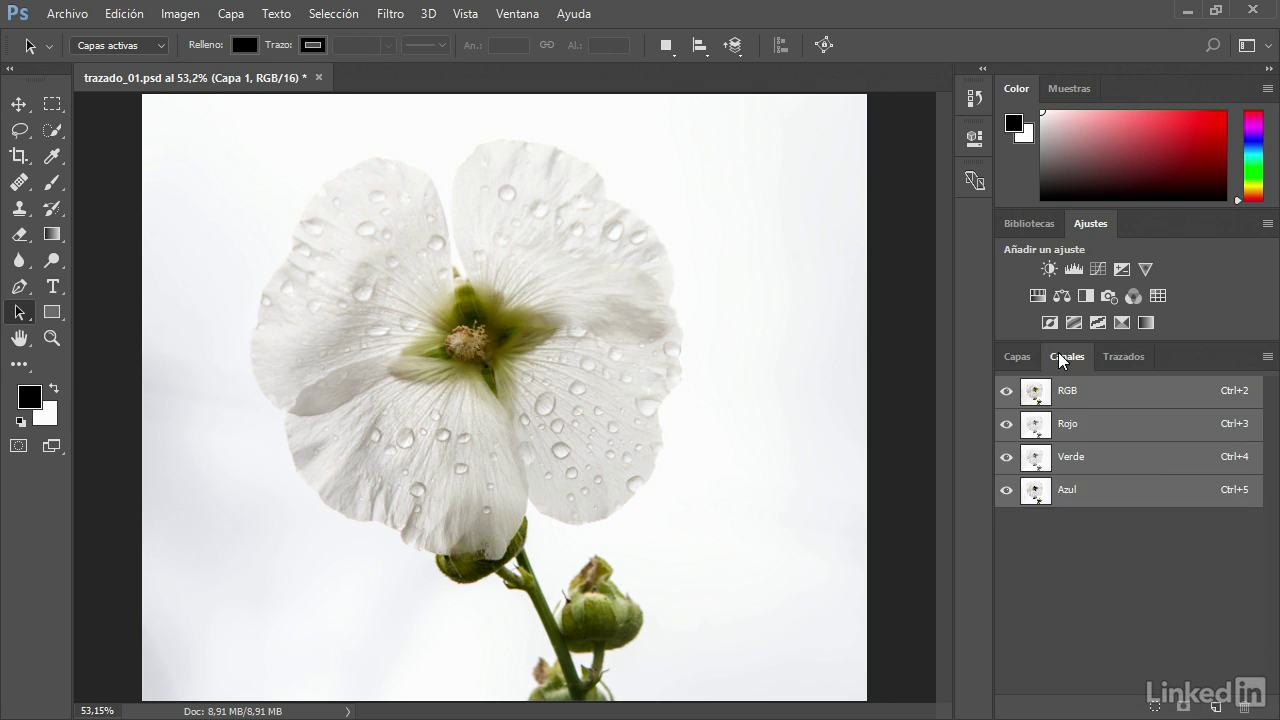
left_click(1124, 357)
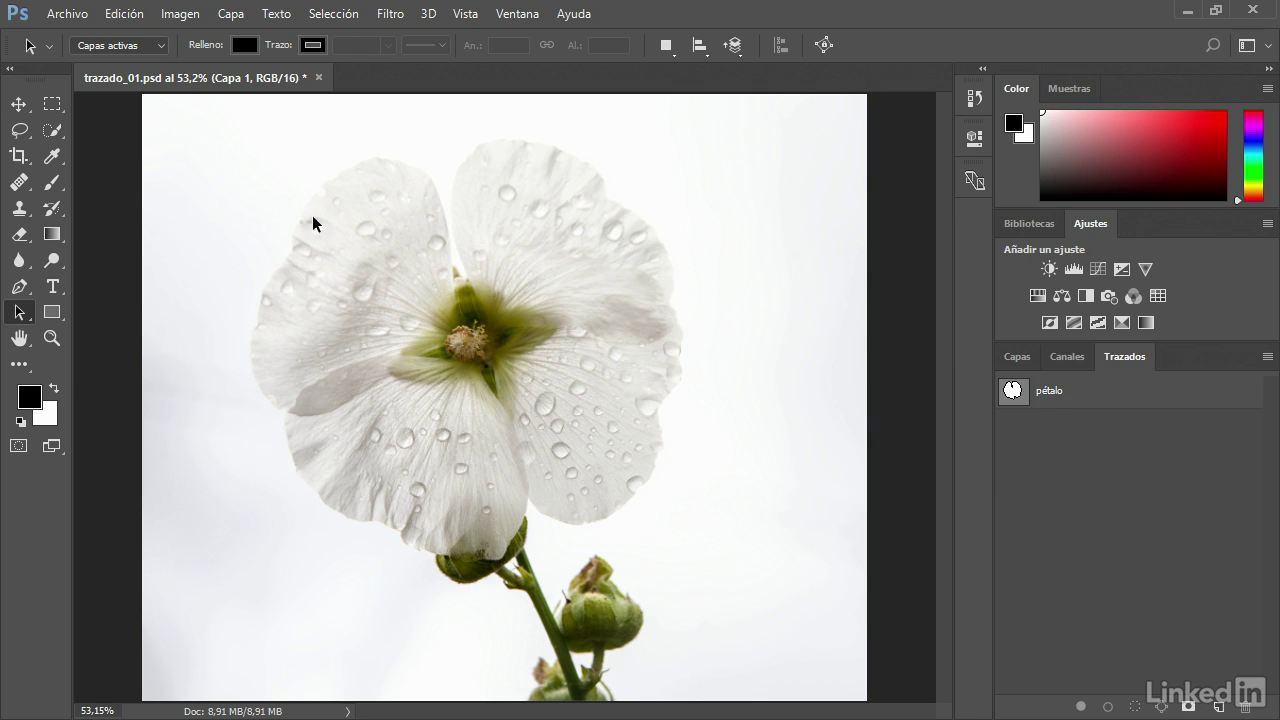
left_click_drag(1109, 400, 1107, 709)
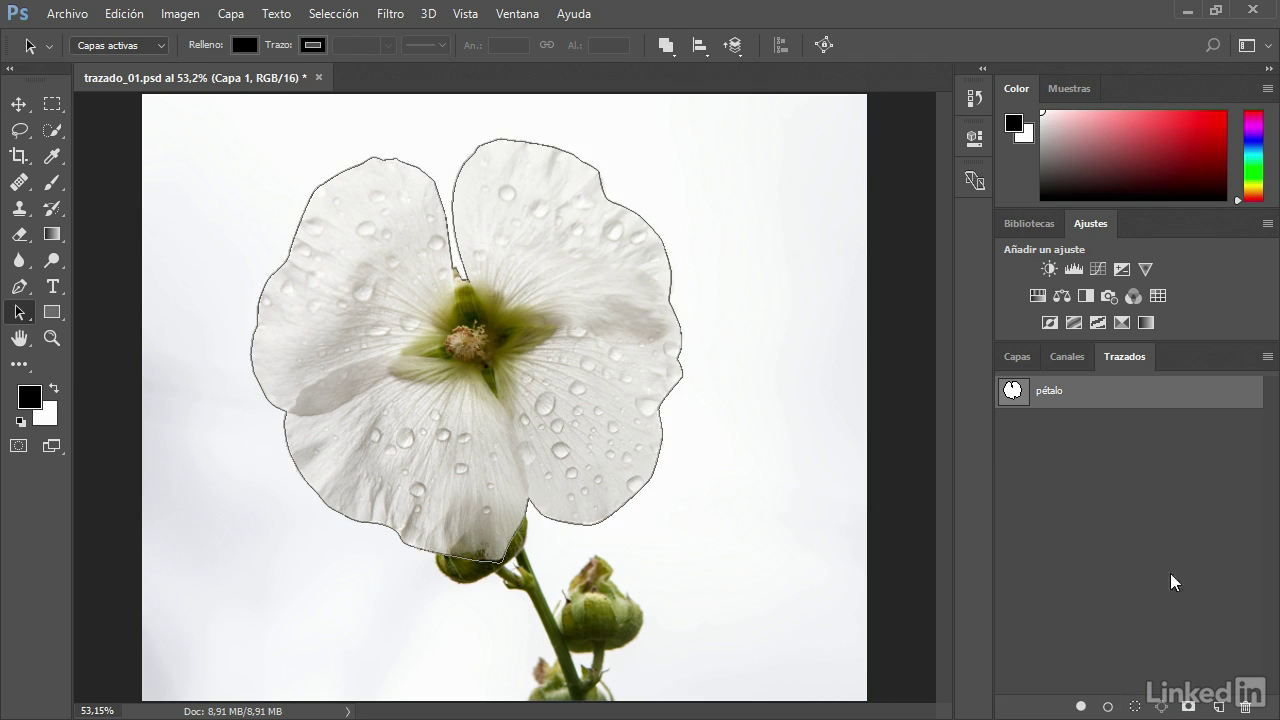
left_click(1169, 512)
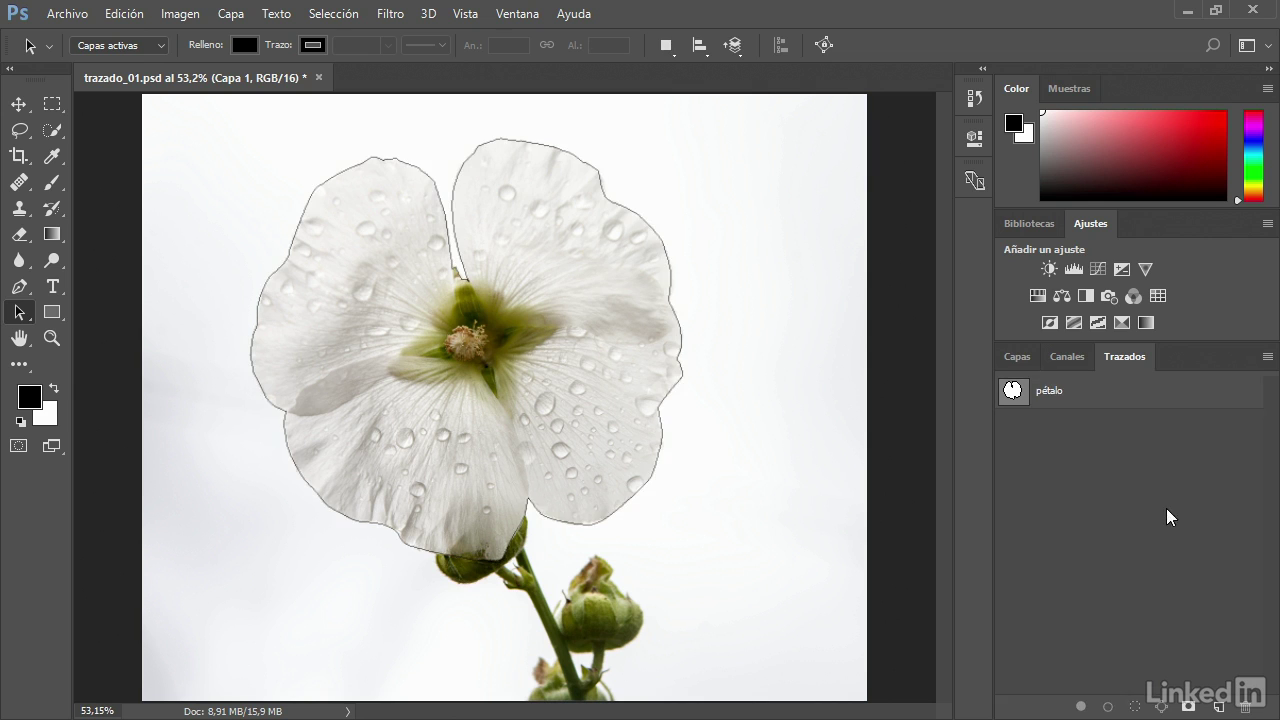
Toggle the visibility of Capa 1 repeatedly to examine the stroked outline around the petals
left_click(1016, 357)
left_click(1011, 477)
left_click(1011, 477)
left_click(1011, 477)
left_click(1011, 477)
left_click(1011, 477)
left_click(1011, 477)
left_click(1011, 477)
left_click(1011, 477)
left_click(1011, 477)
left_click(1011, 477)
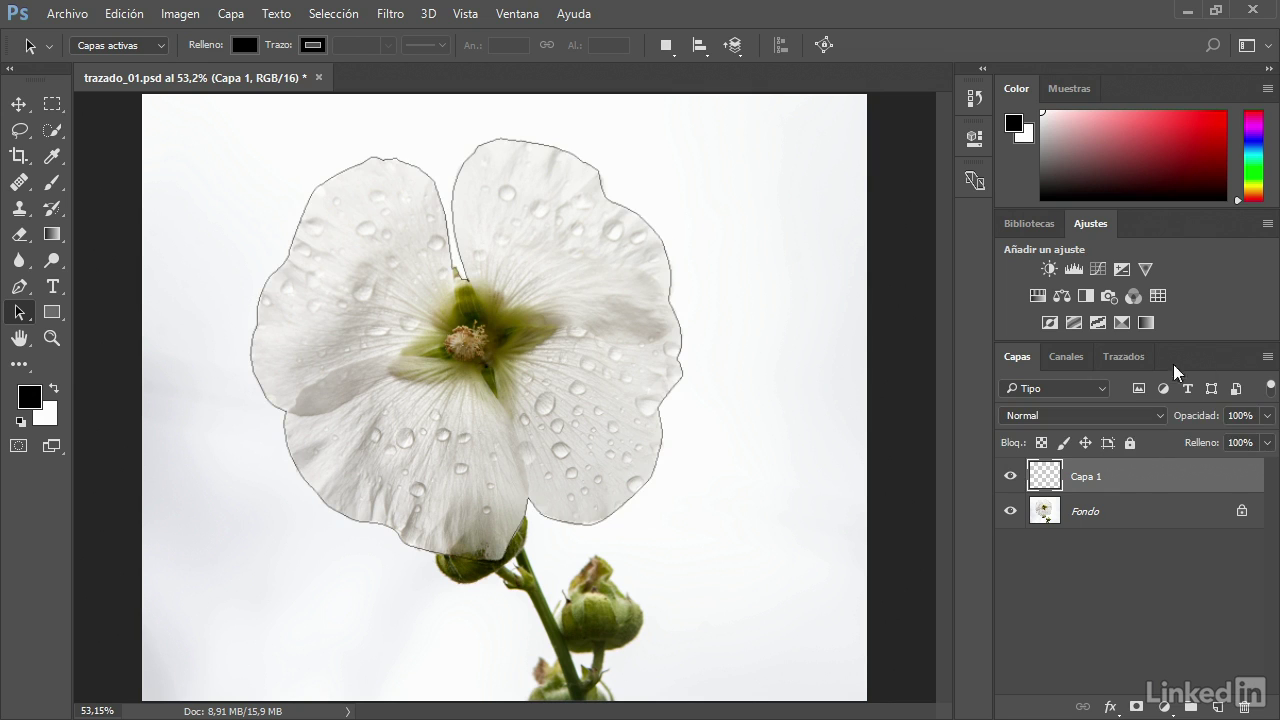
Delete the layer with the stroked outline and replace it with a new empty layer
left_click(1135, 360)
left_click(1029, 358)
left_click_drag(1143, 484, 1240, 702)
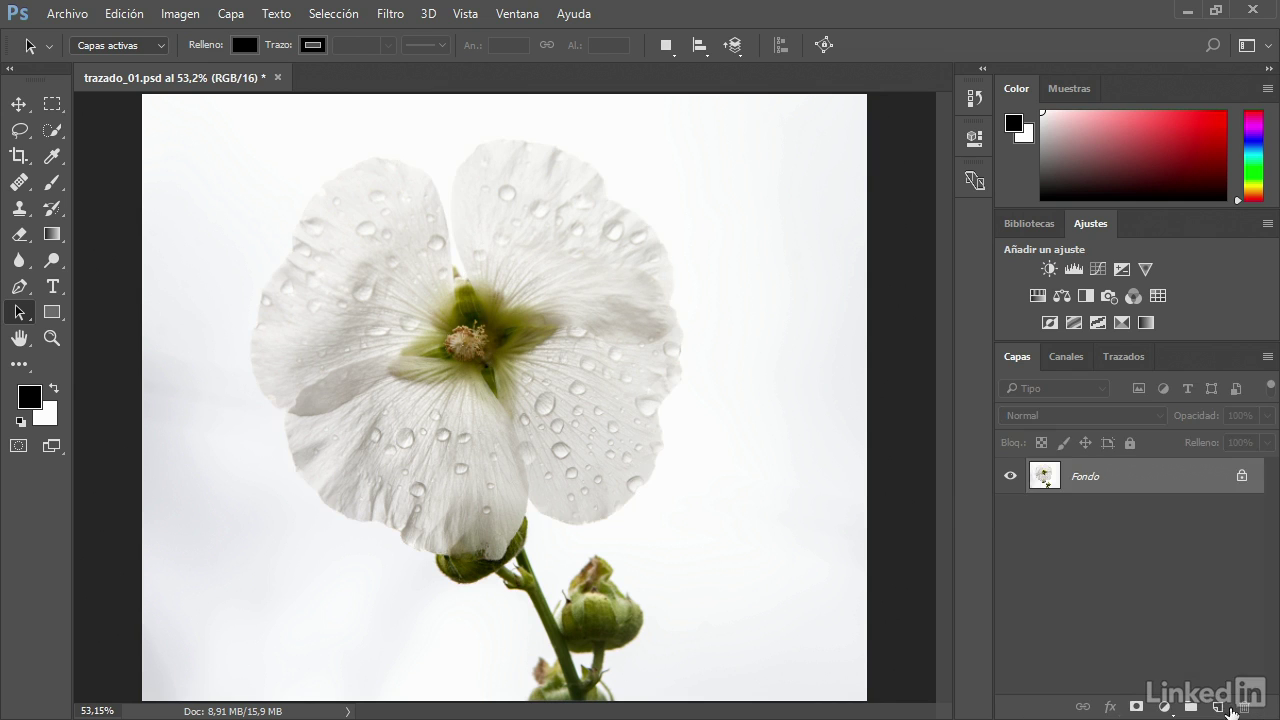
key("ctrl+z")
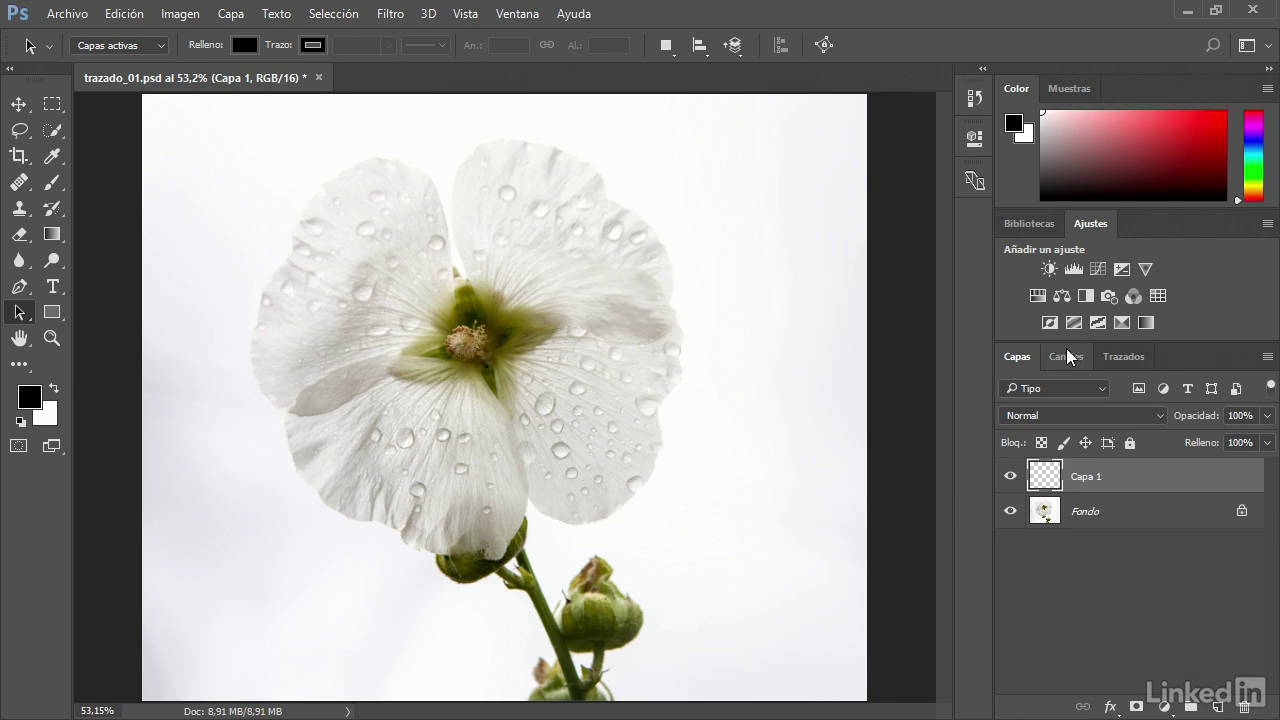
Activate the Brush tool and choose the 112 px grass-like brush preset for stroking the pétalo path
left_click(1120, 359)
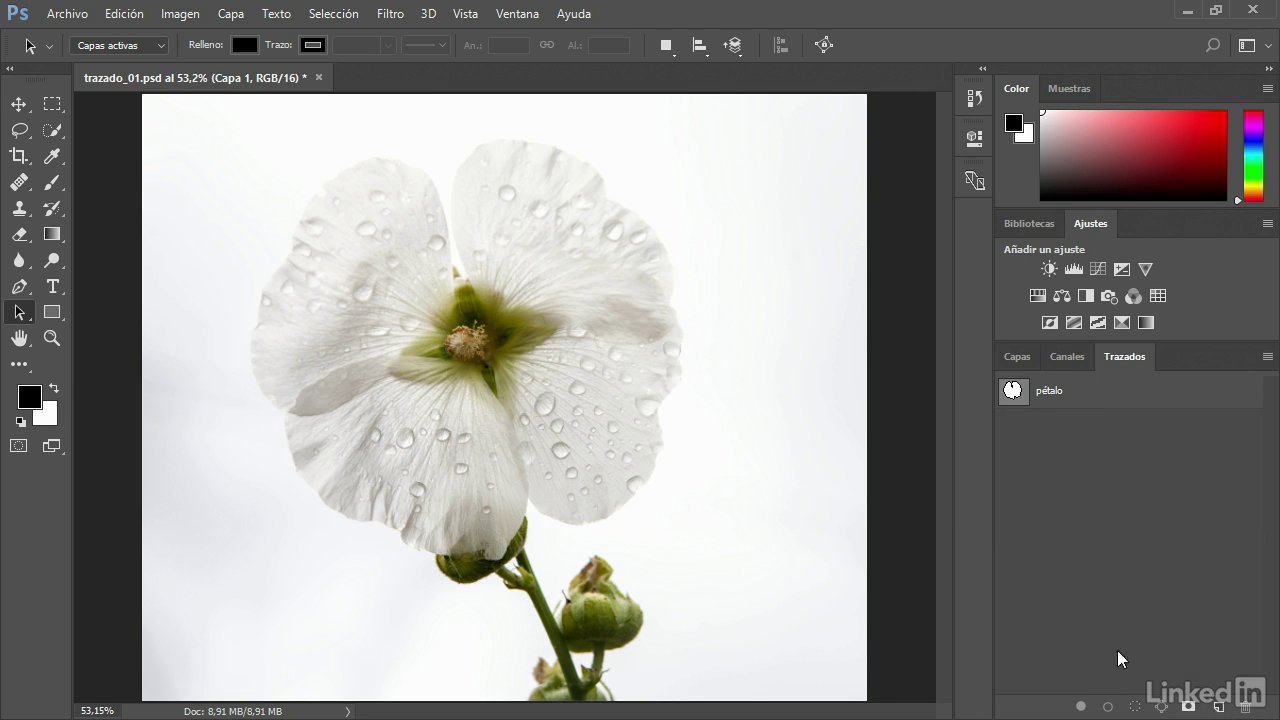
left_click(55, 187)
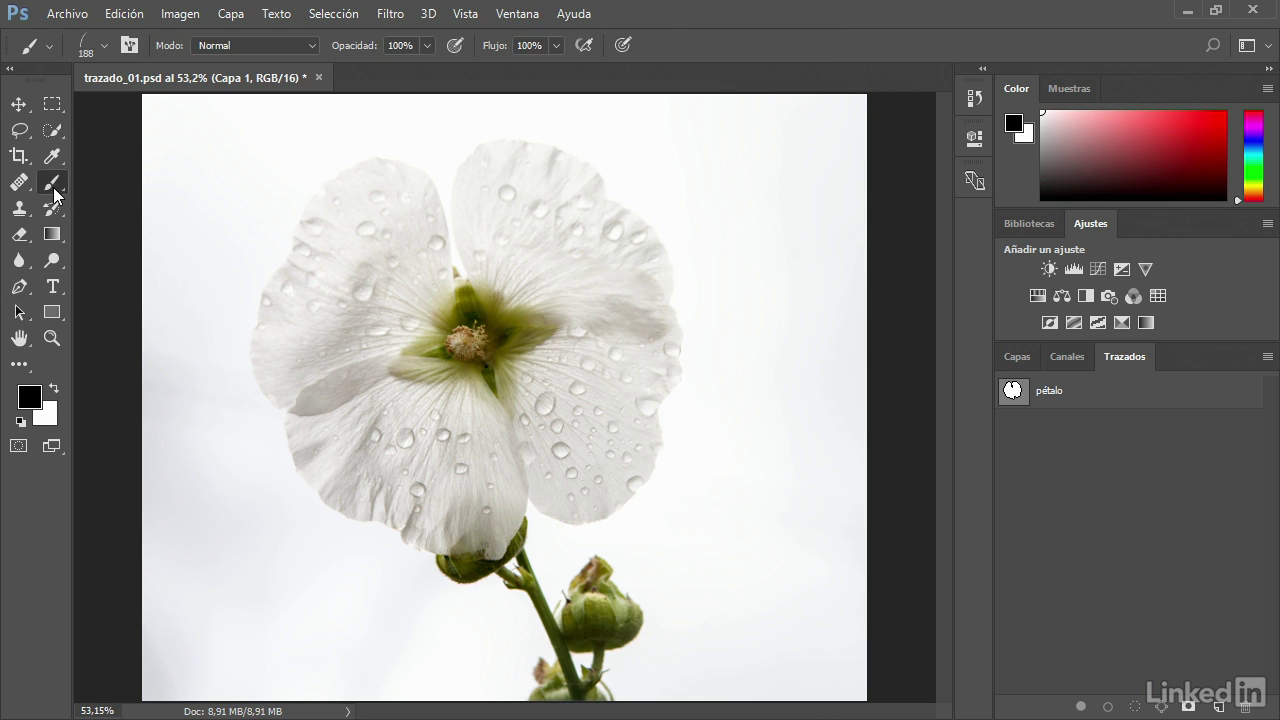
left_click(105, 45)
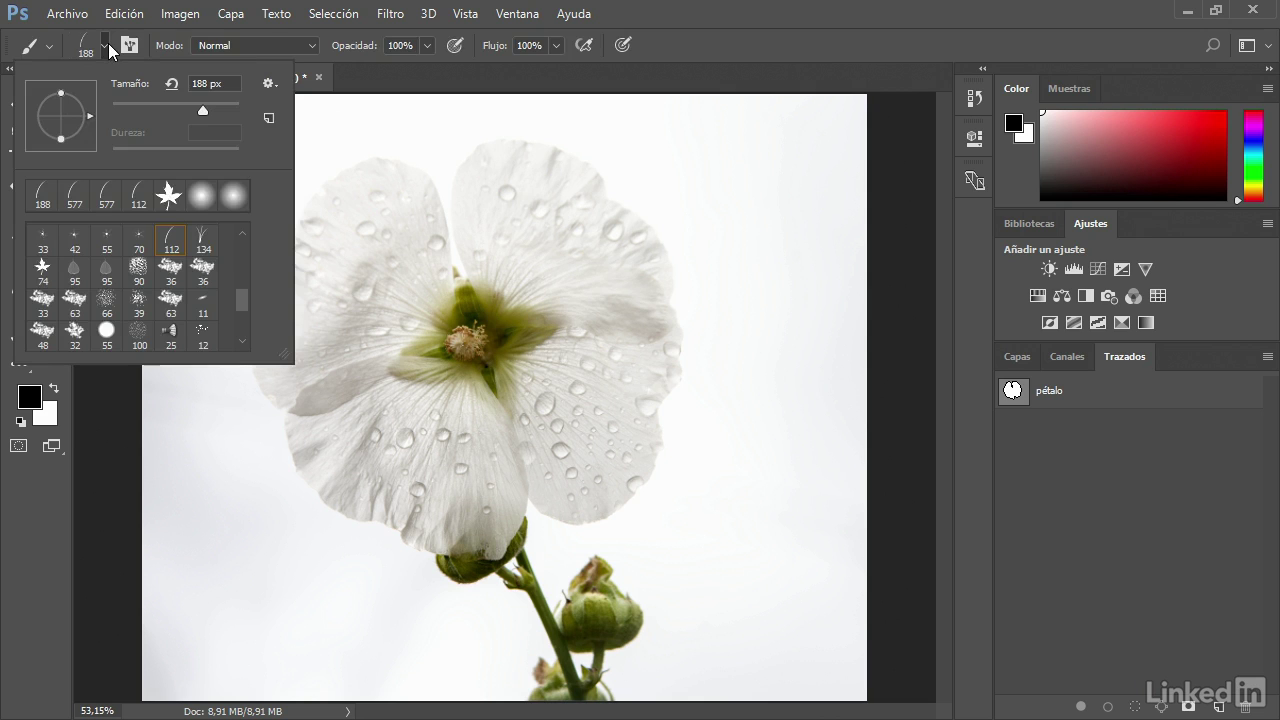
left_click(76, 243)
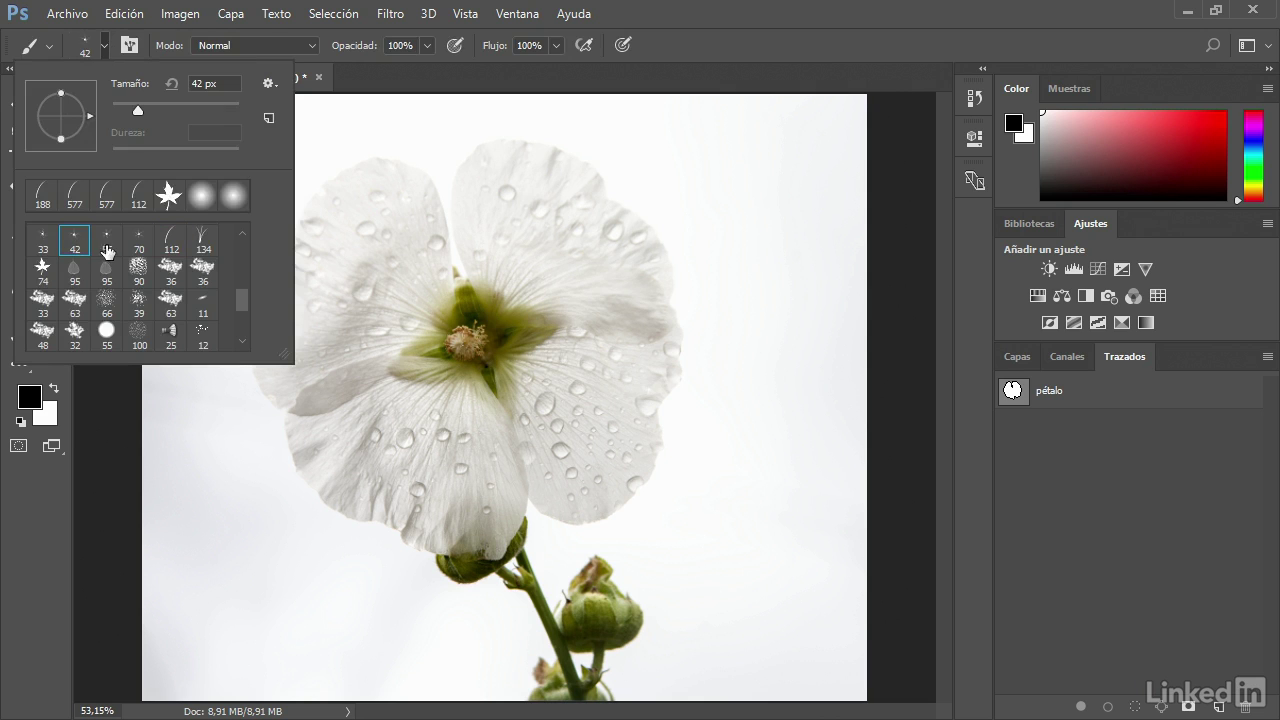
left_click(129, 45)
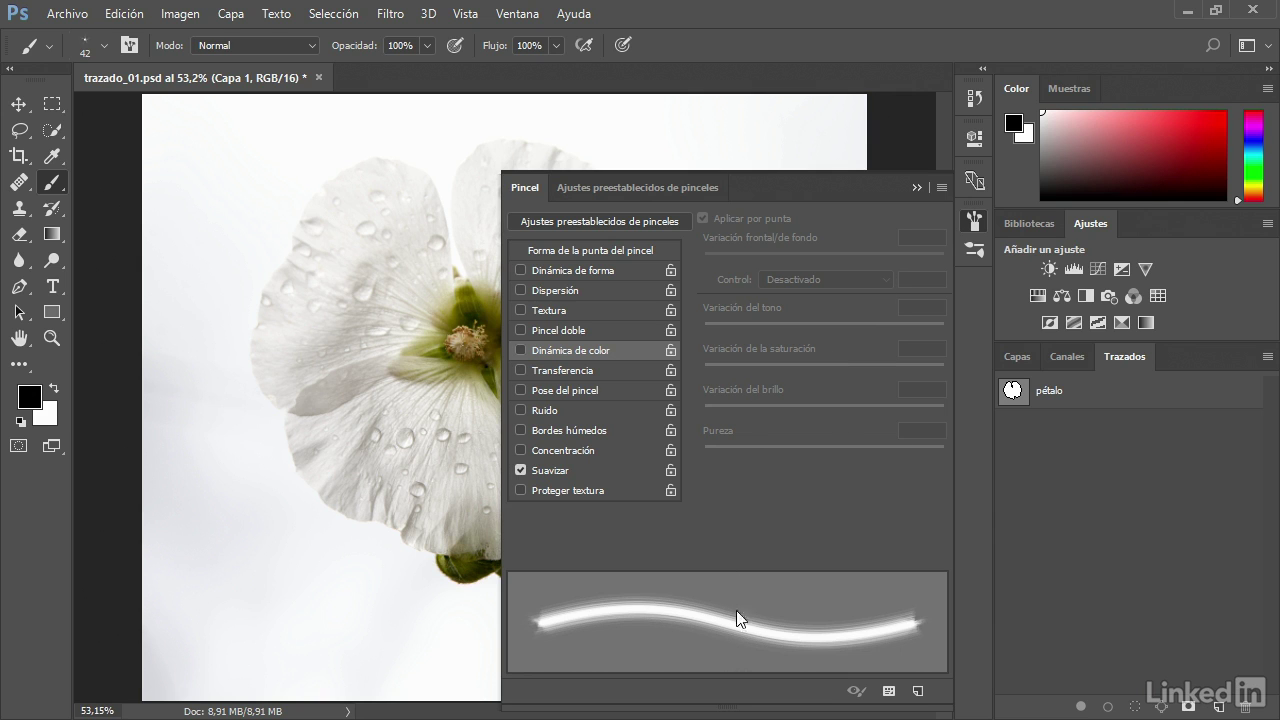
left_click(629, 191)
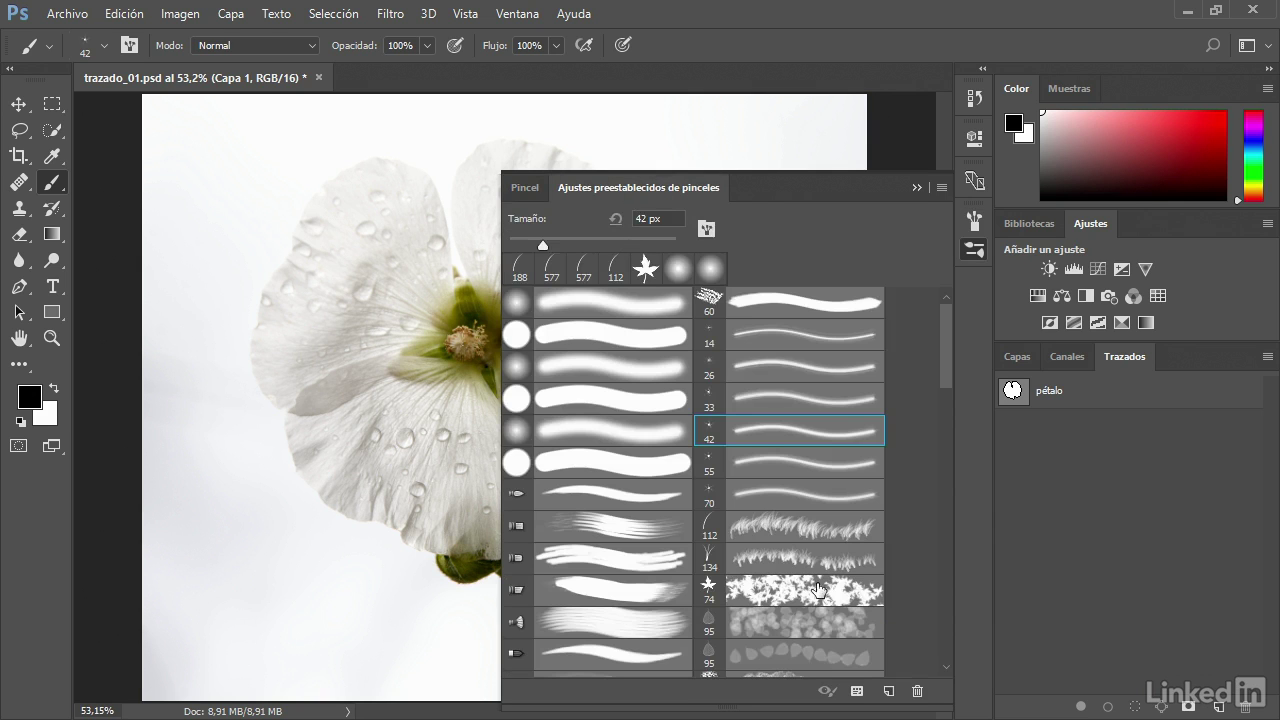
left_click(779, 533)
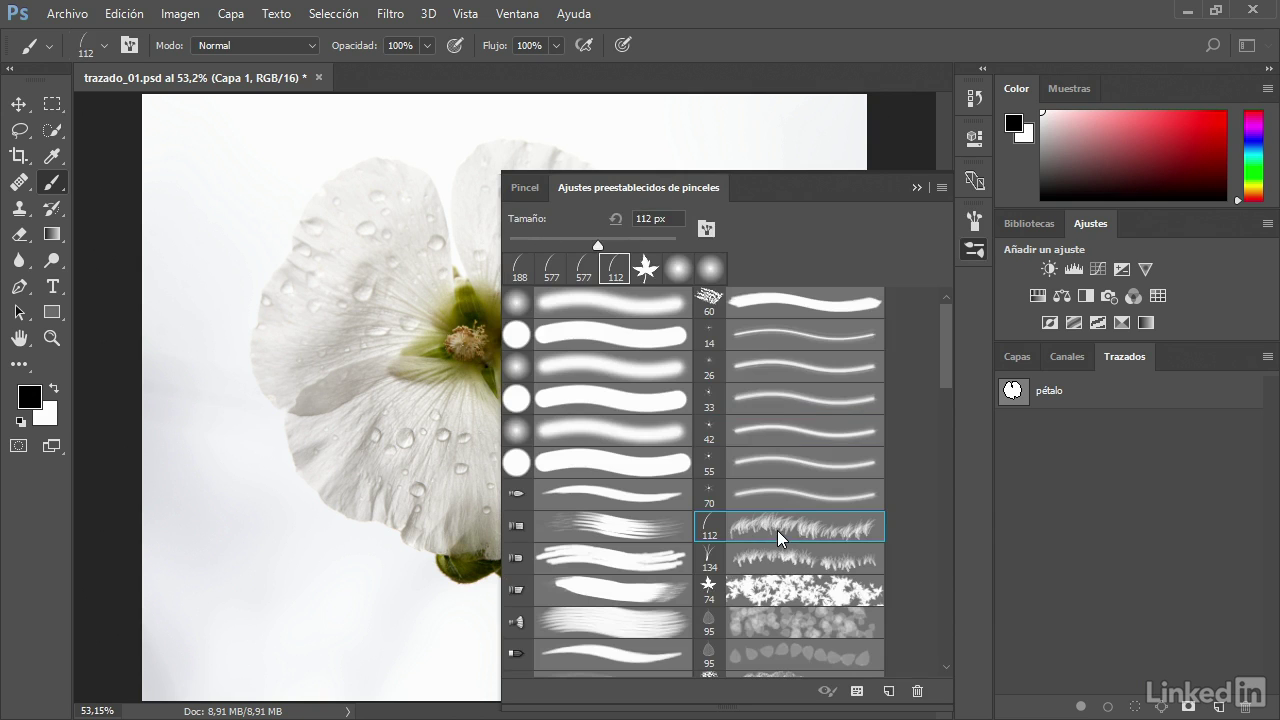
left_click(972, 248)
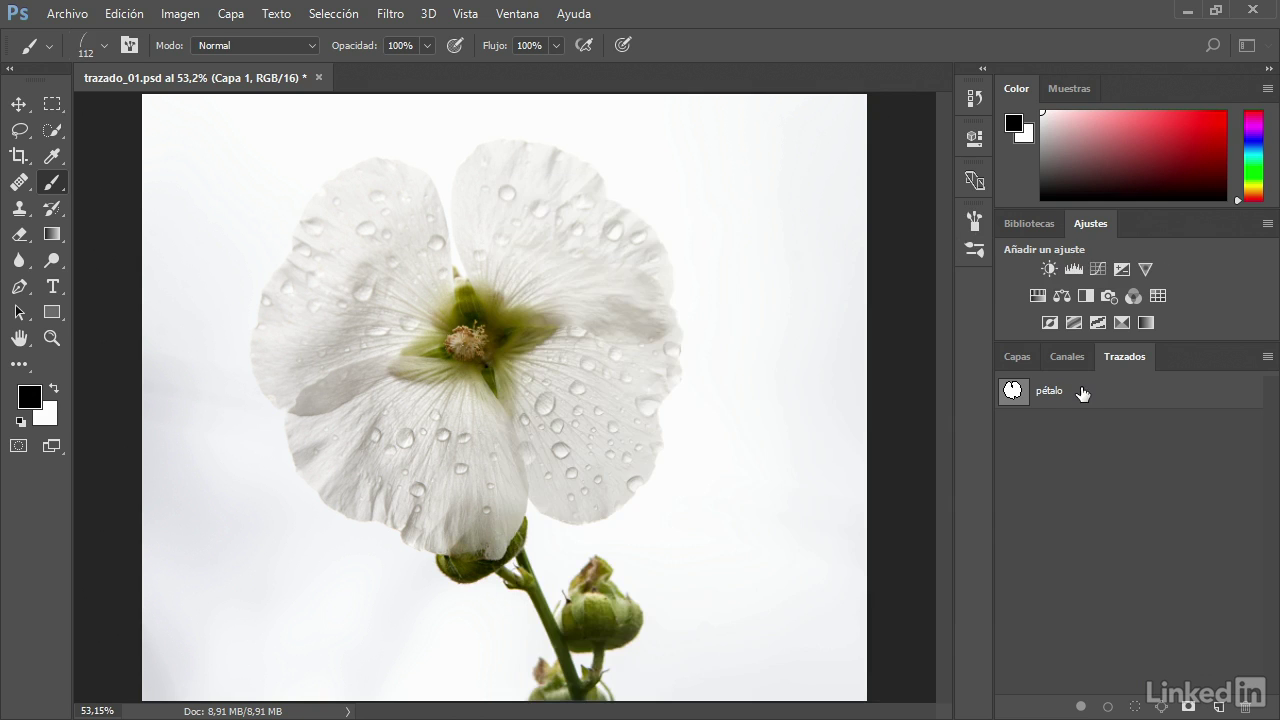
Try stroking the pétalo path with the Pincel tool and Simular presión off, deselect the path, and undo the stroke
left_click_drag(1087, 398, 1109, 707)
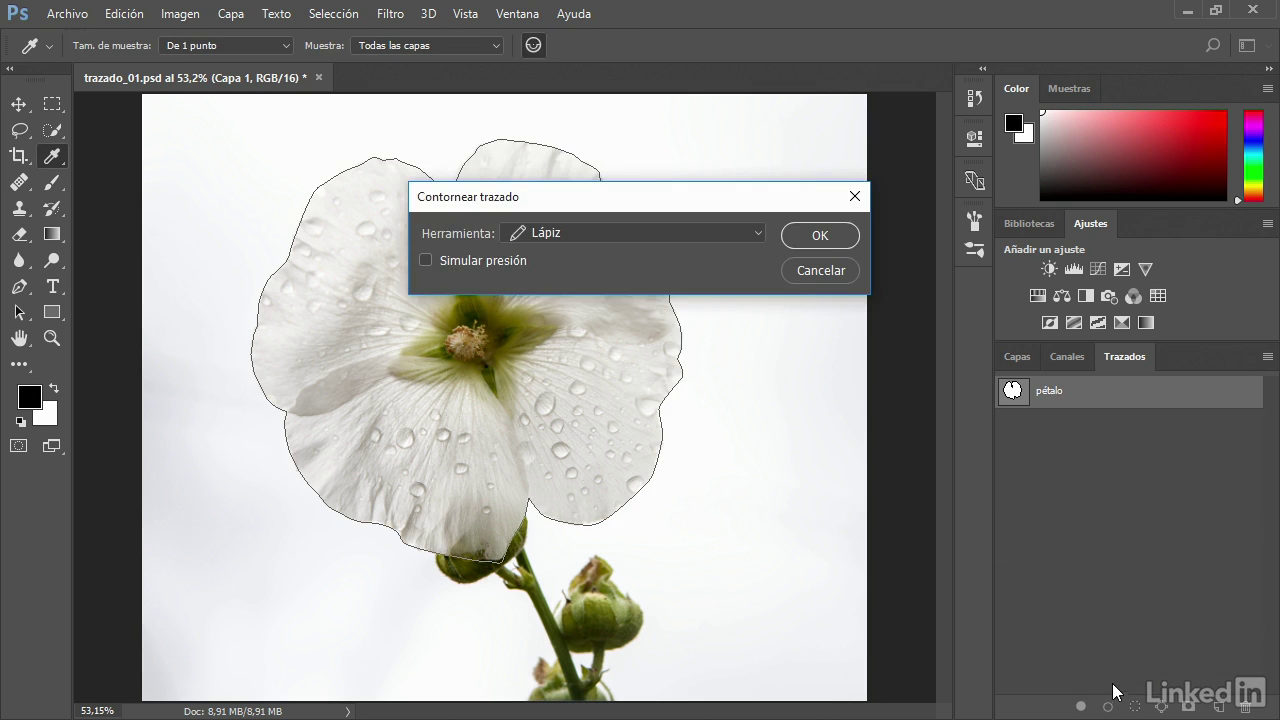
left_click_drag(742, 203, 1020, 247)
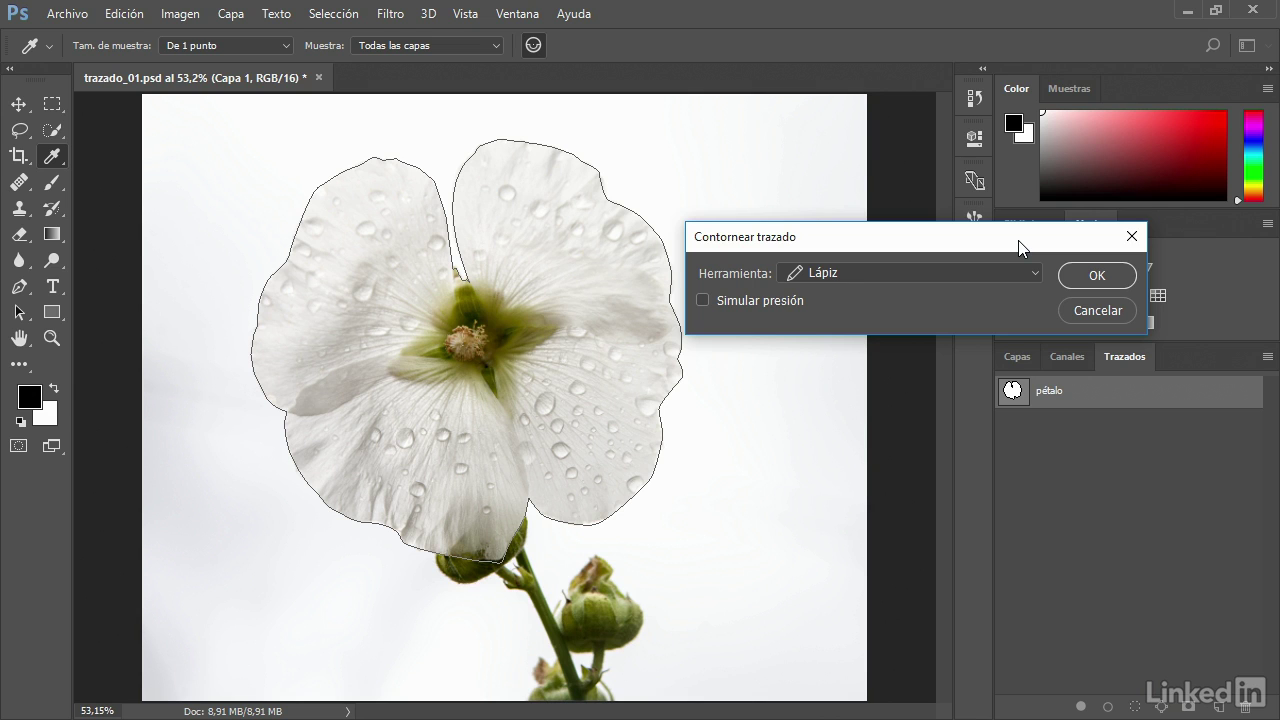
left_click(997, 270)
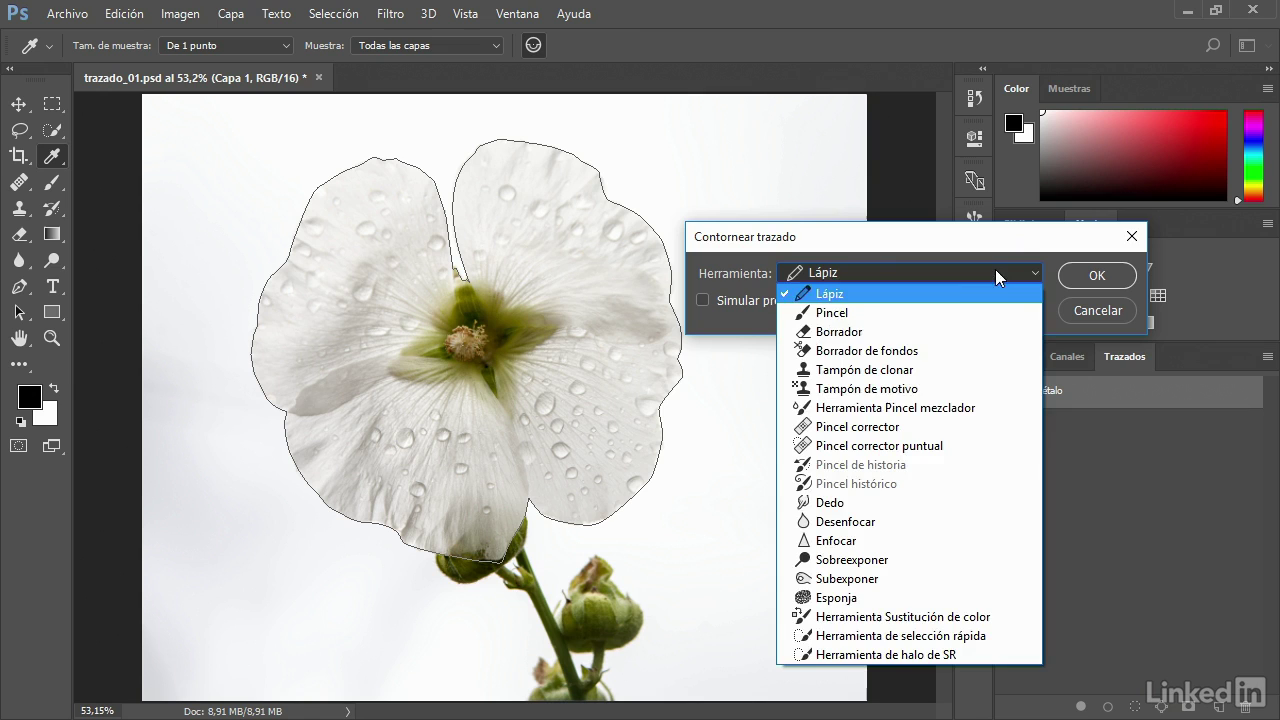
left_click(966, 314)
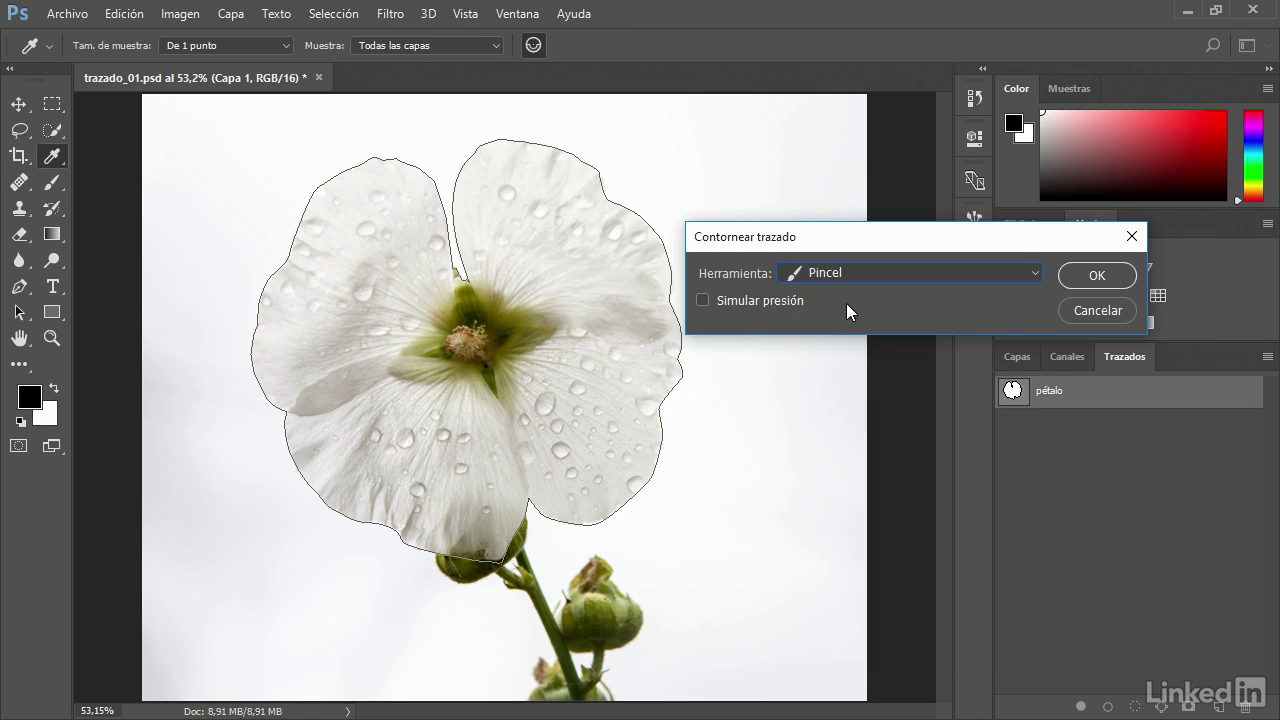
left_click(779, 305)
left_click(762, 296)
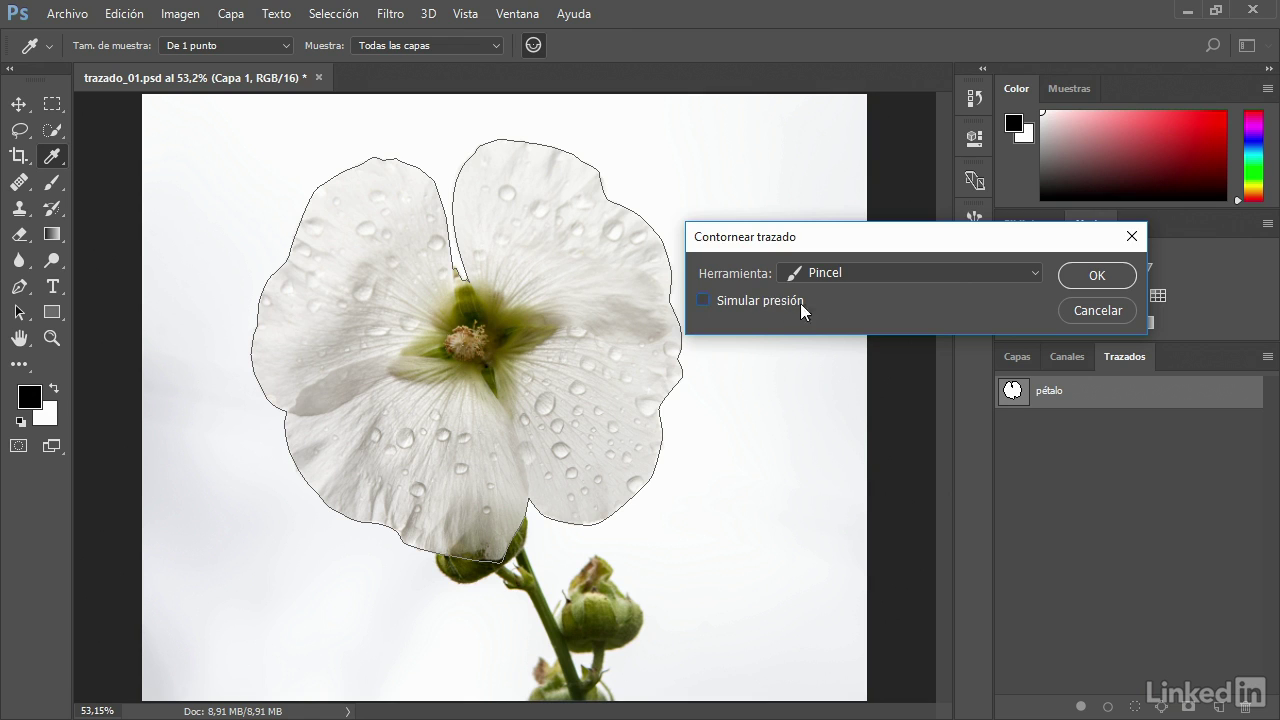
left_click(1096, 279)
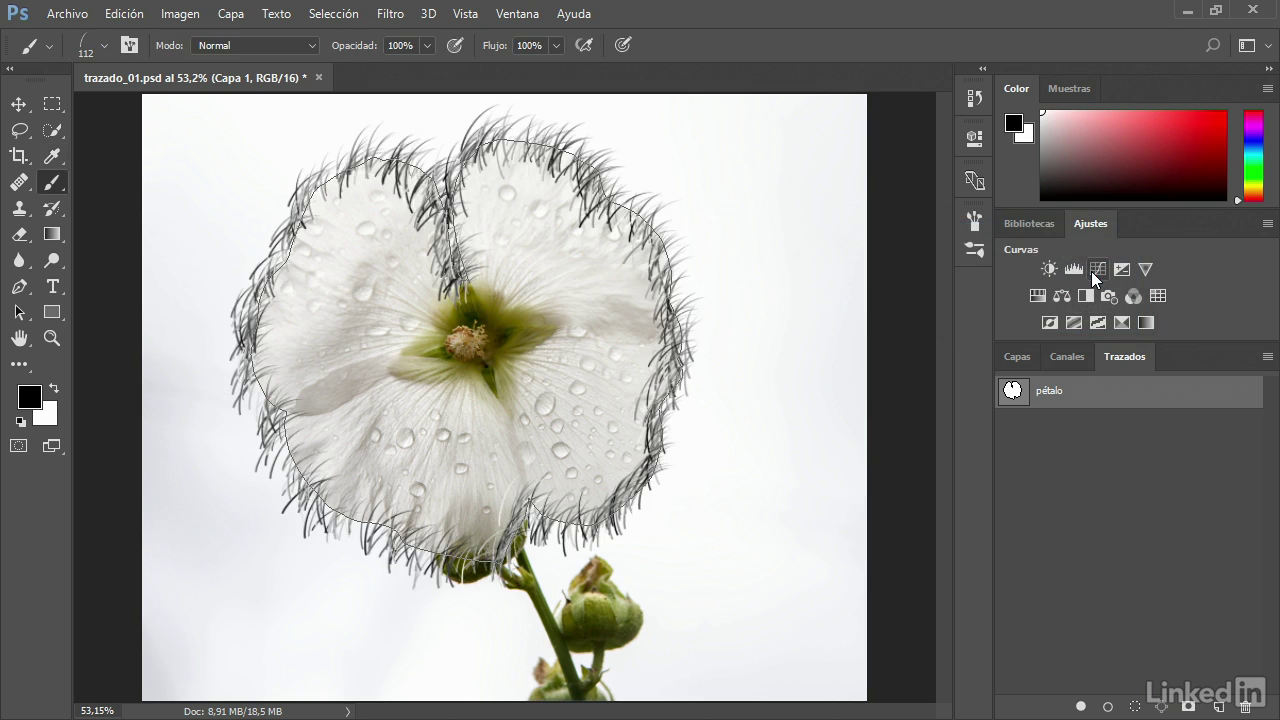
left_click(1153, 504)
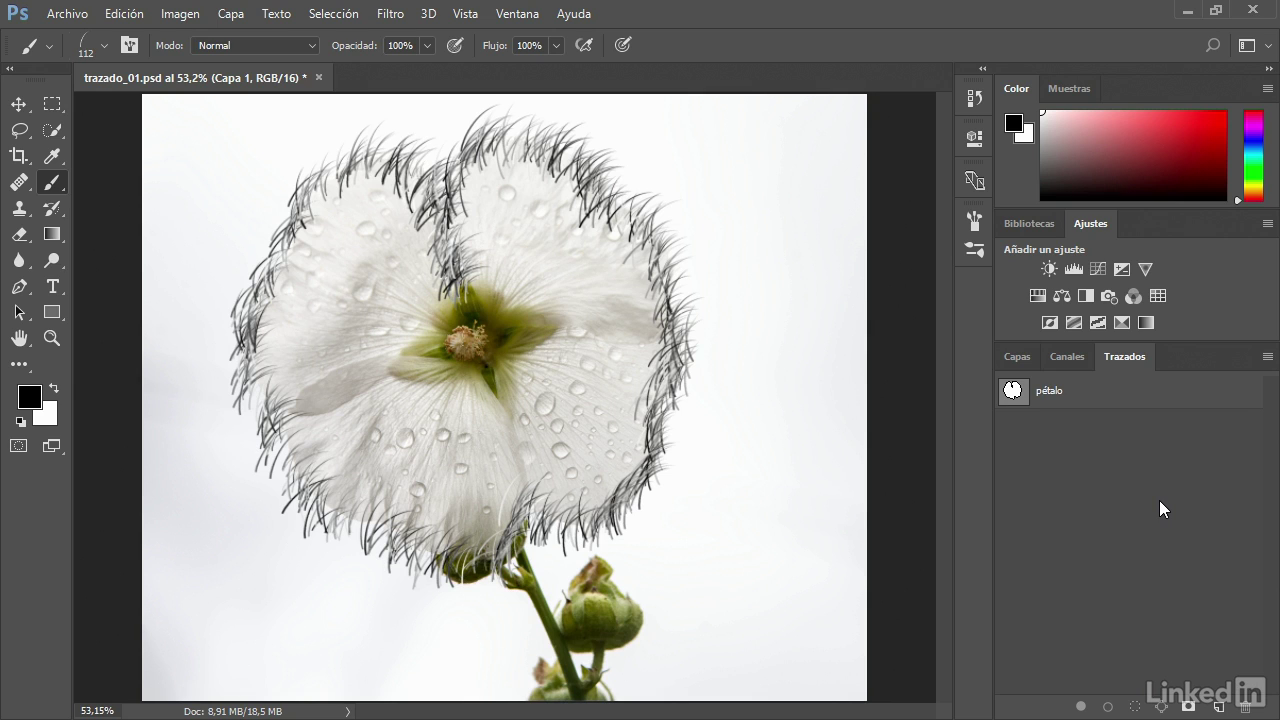
key("ctrl+z")
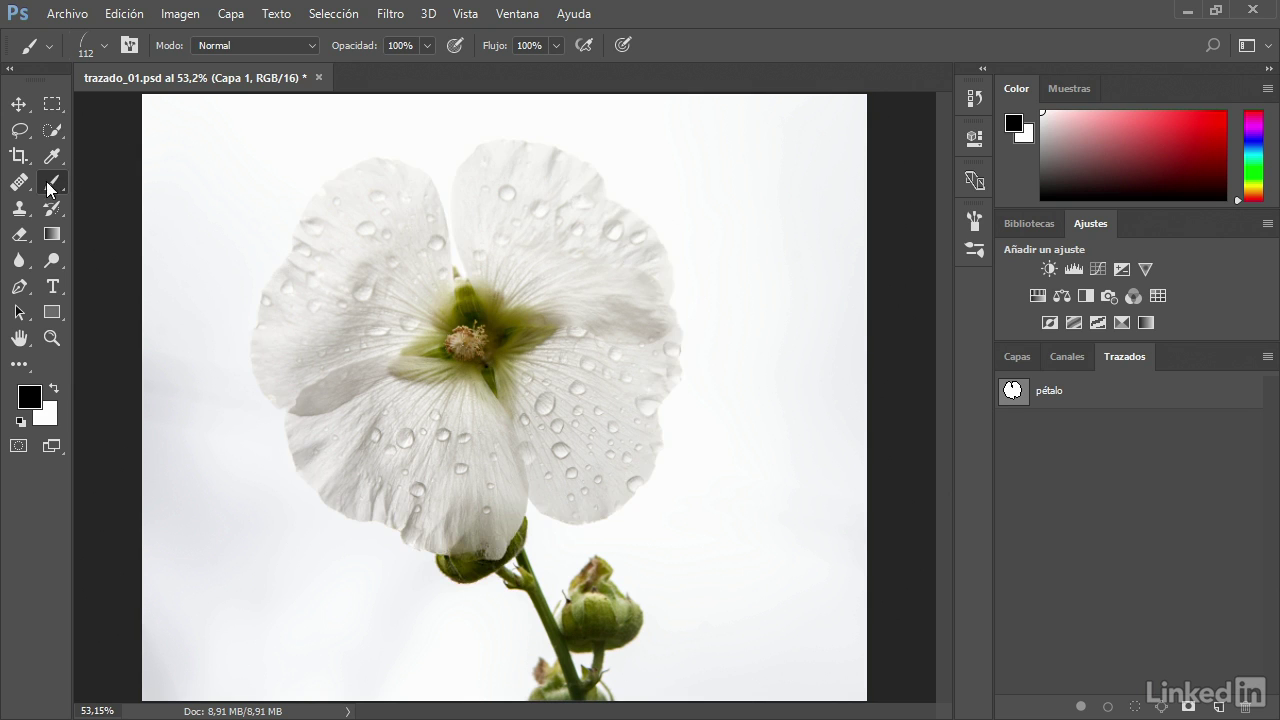
Choose the 95 px scattered leaf brush preset, located just after the 74 px star-like leaf preset
left_click(975, 222)
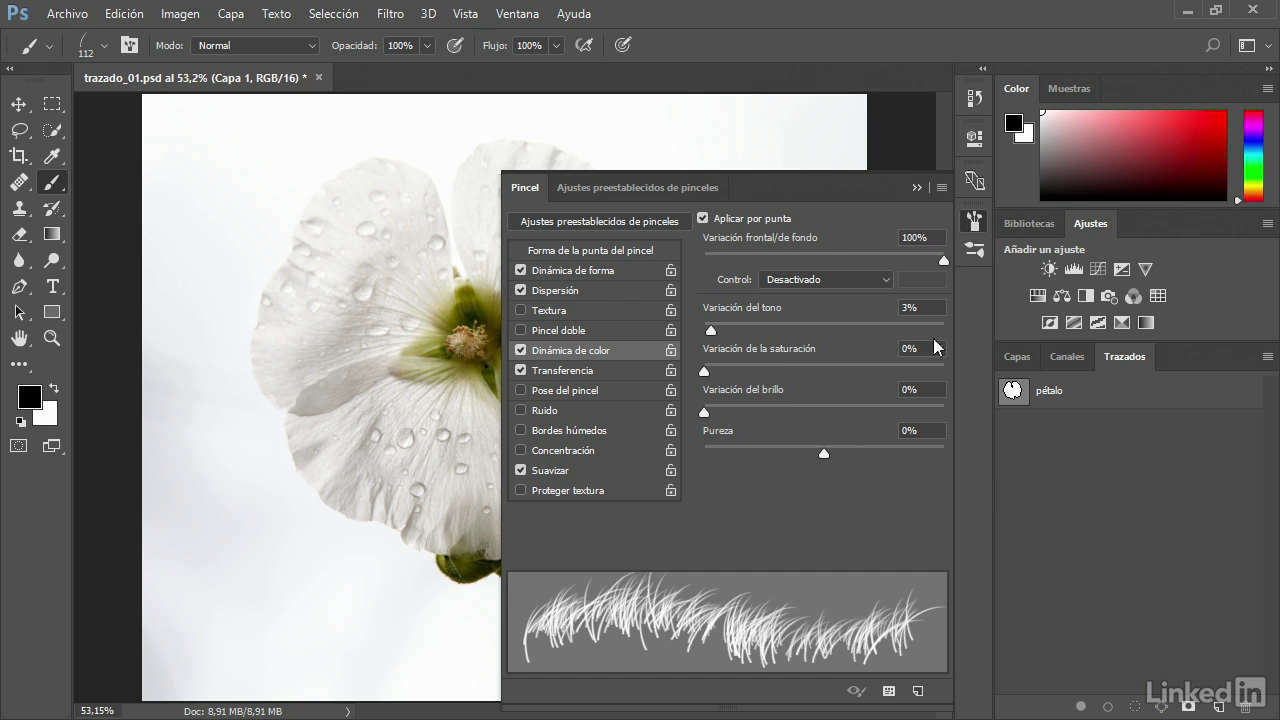
left_click(610, 189)
left_click_drag(944, 372, 942, 420)
left_click(795, 396)
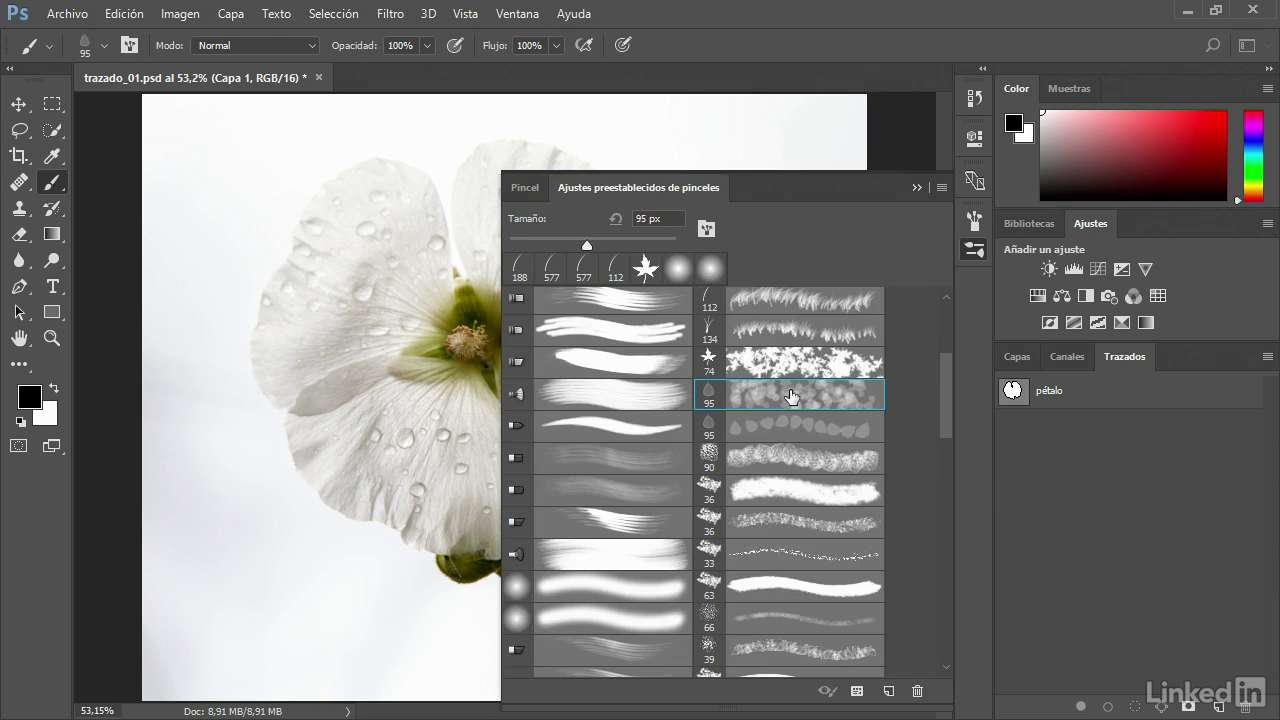
Set the leaf brush's Dispersión to 108% on both axes and close the brush settings
left_click(522, 188)
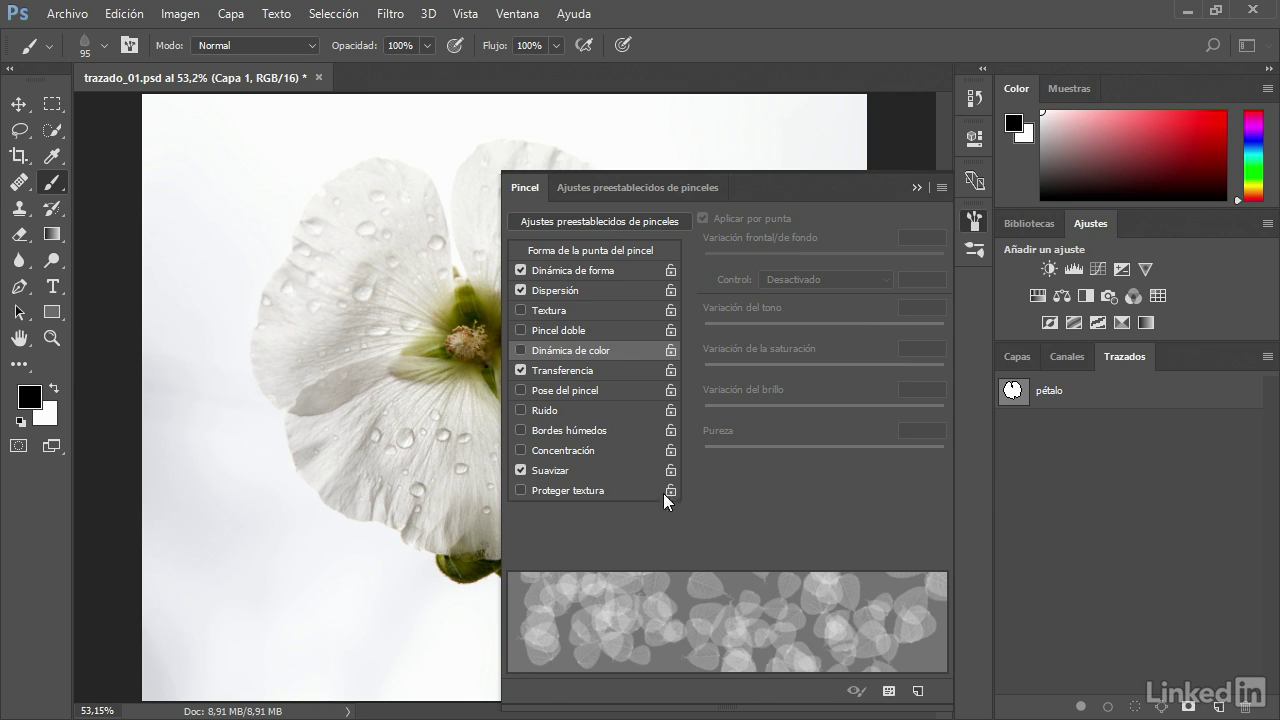
left_click(577, 292)
left_click_drag(817, 239, 730, 248)
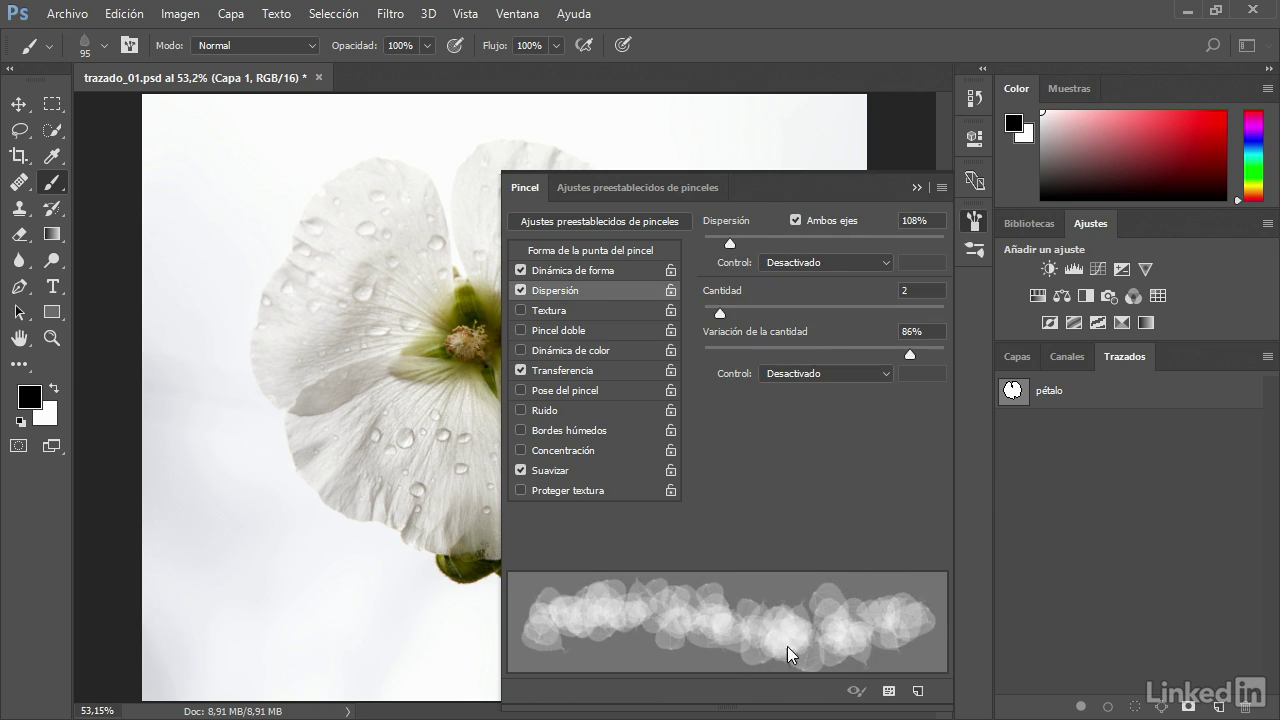
left_click(972, 219)
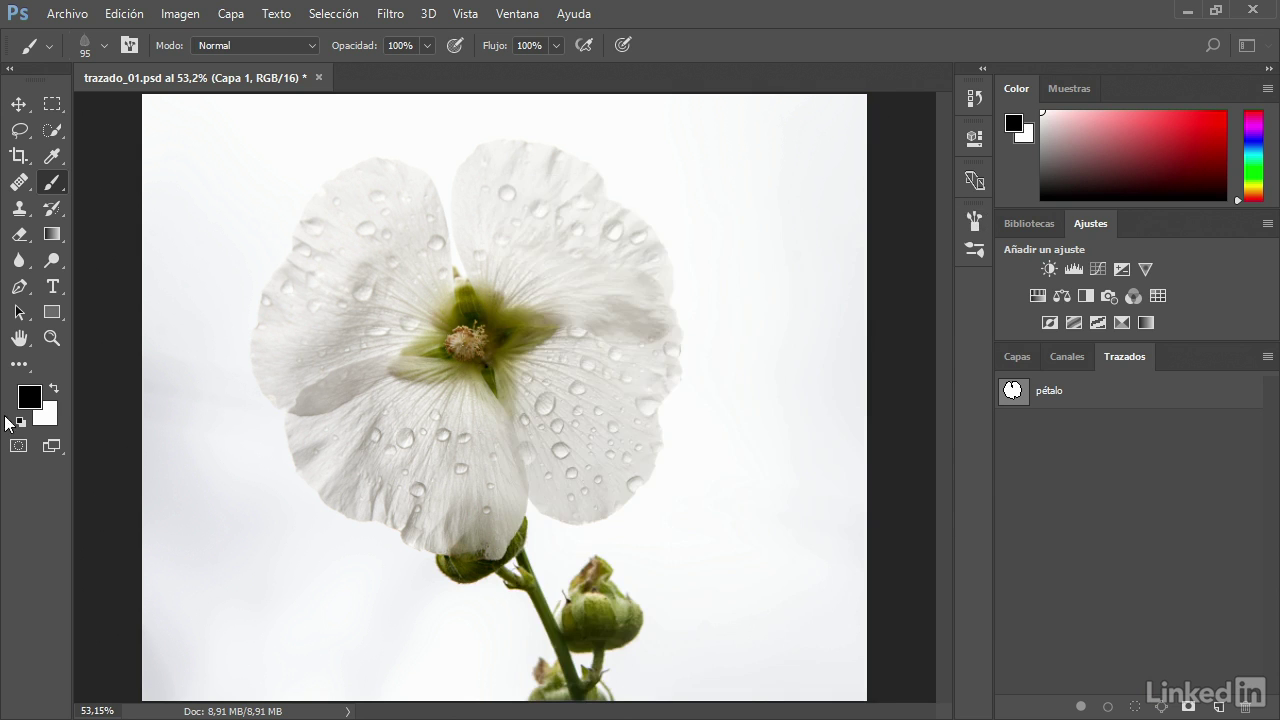
Set the foreground color to a dark red
left_click(29, 397)
left_click(644, 232)
left_click(648, 269)
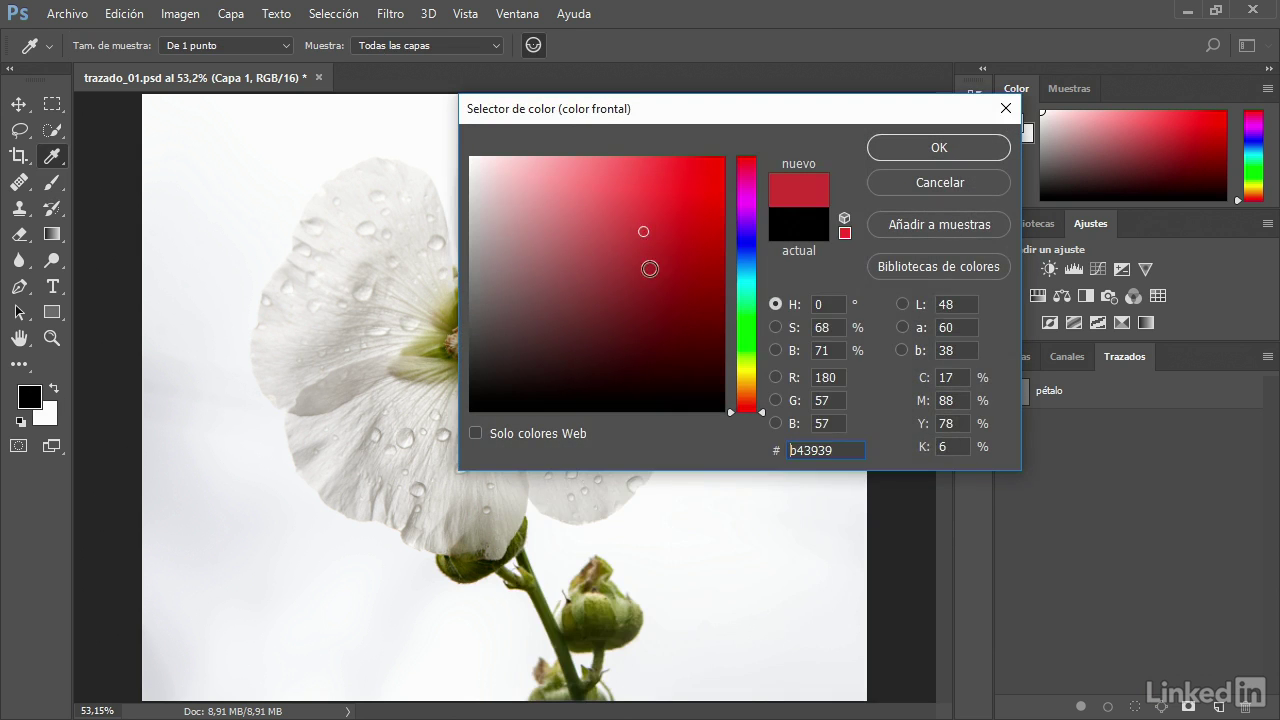
left_click(963, 146)
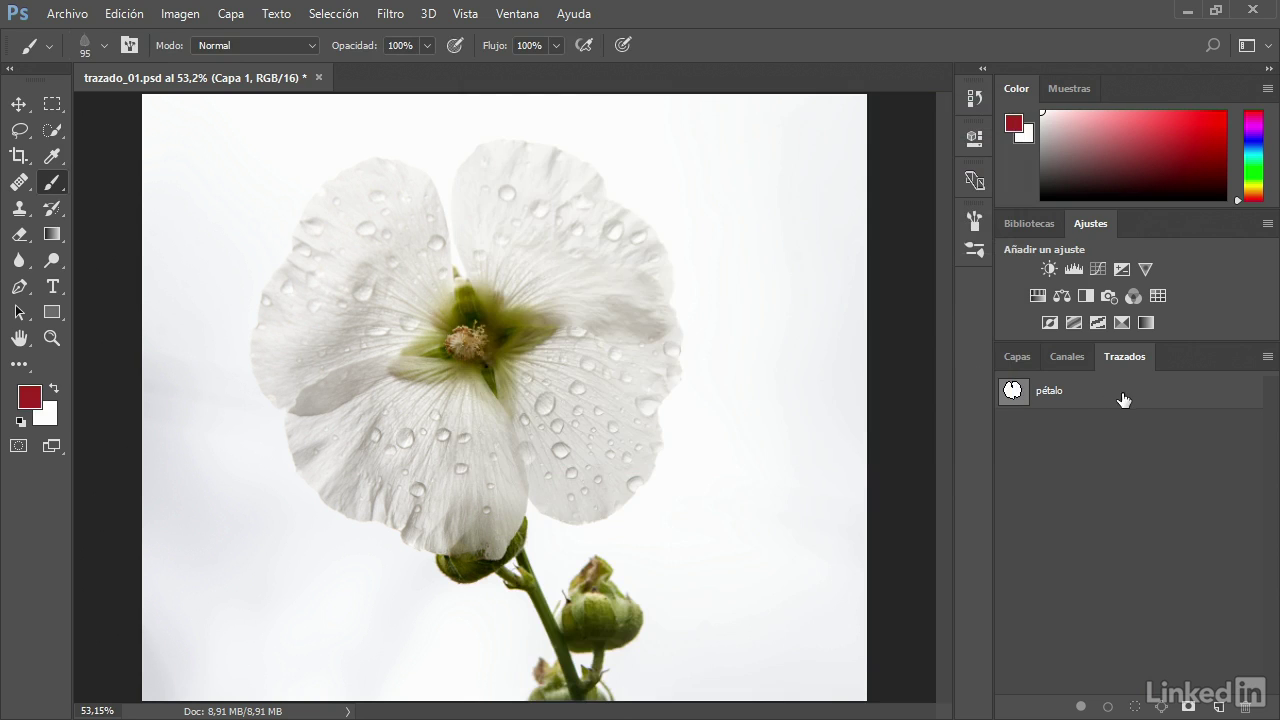
Stroke the pétalo path in dark red with the Pincel tool and Simular presión enabled, and deselect the path
left_click_drag(1133, 398, 1111, 711)
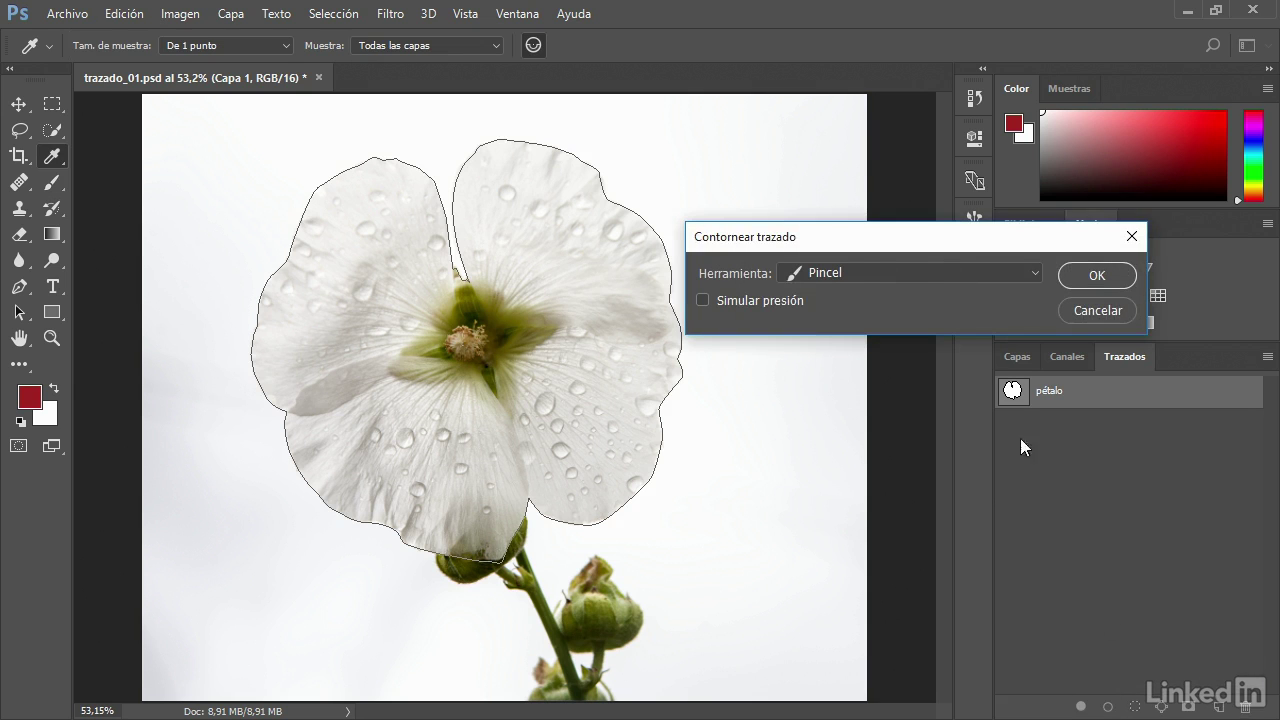
left_click(779, 305)
left_click(1084, 277)
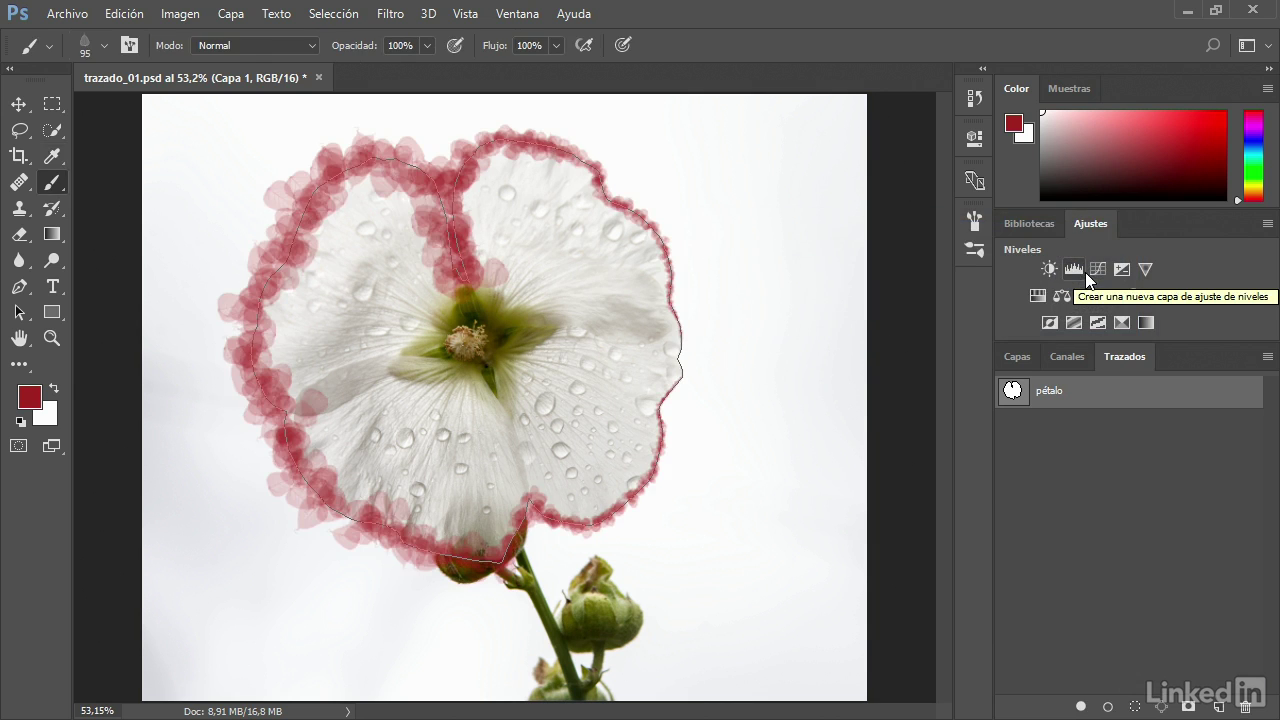
left_click(1105, 495)
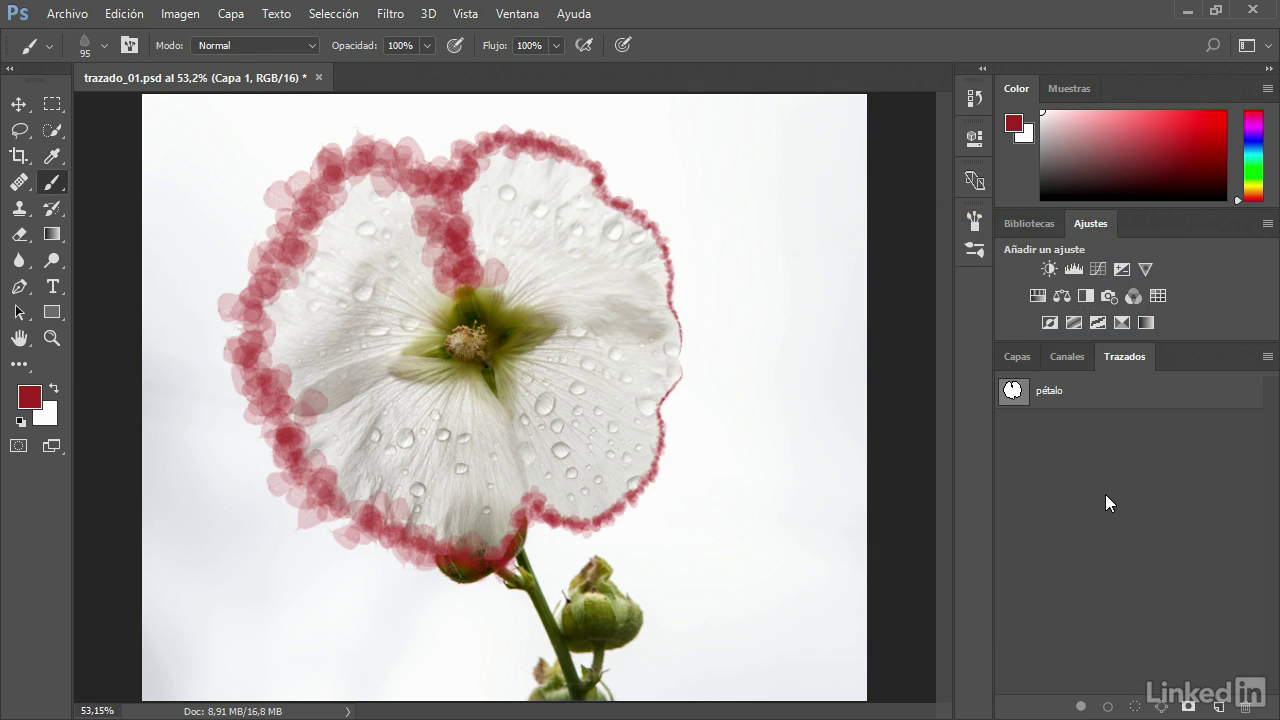